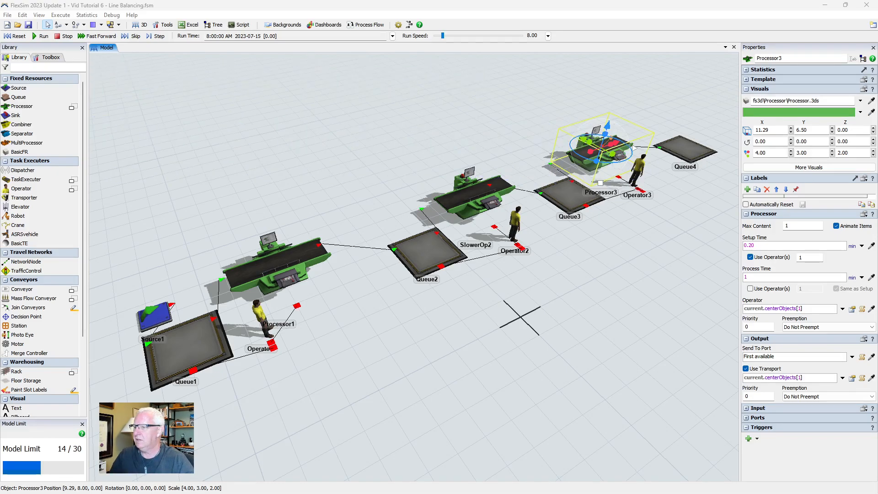
Run the simulation and examine the setup and process times of Processor1 and SlowerOp2
left_click(408, 132)
left_click(42, 36)
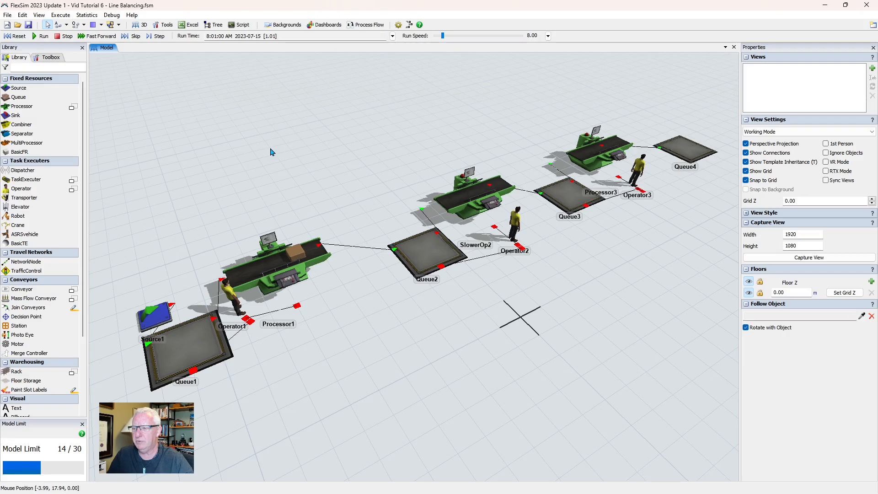
left_click(274, 261)
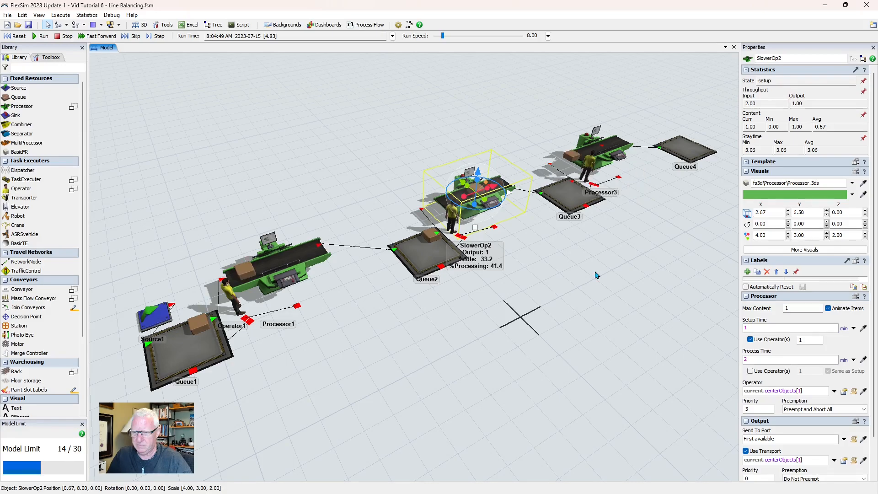
left_click(379, 134)
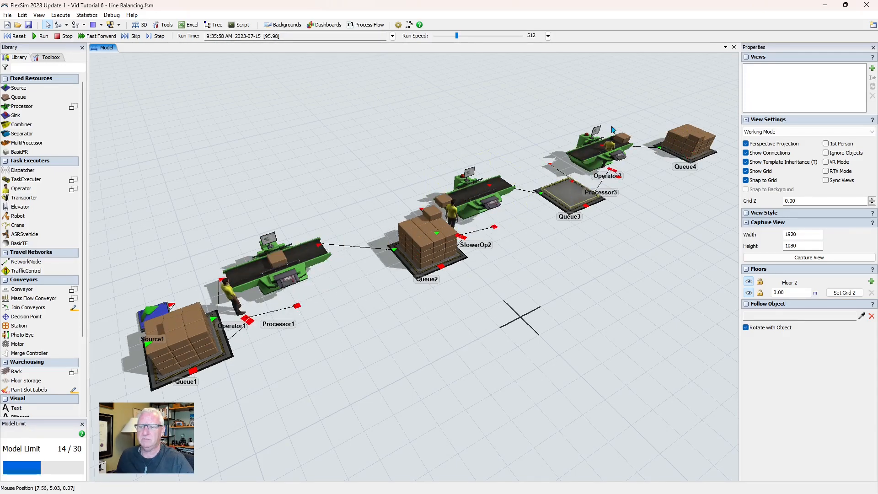
Slow the run speed to 128, watch the queues along the line, and stop and reset the model
key("ctrl+Down")
key("ctrl+Down")
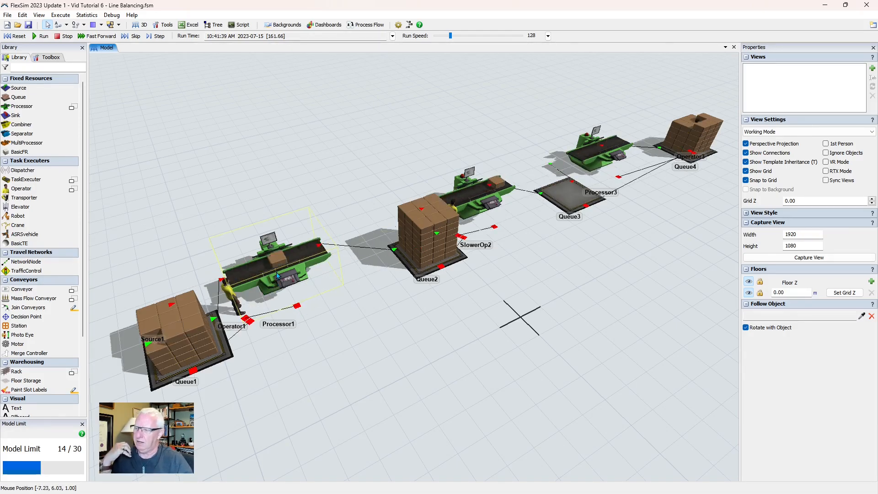
left_click_drag(313, 321, 333, 316)
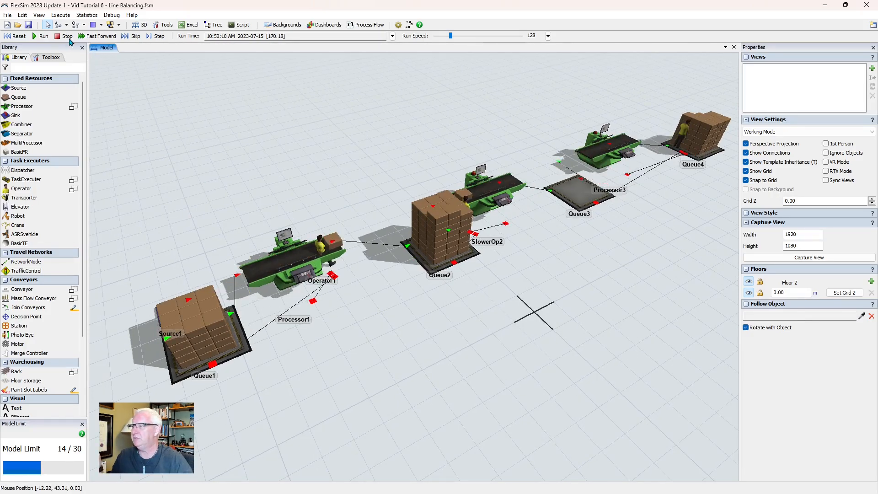
left_click(63, 38)
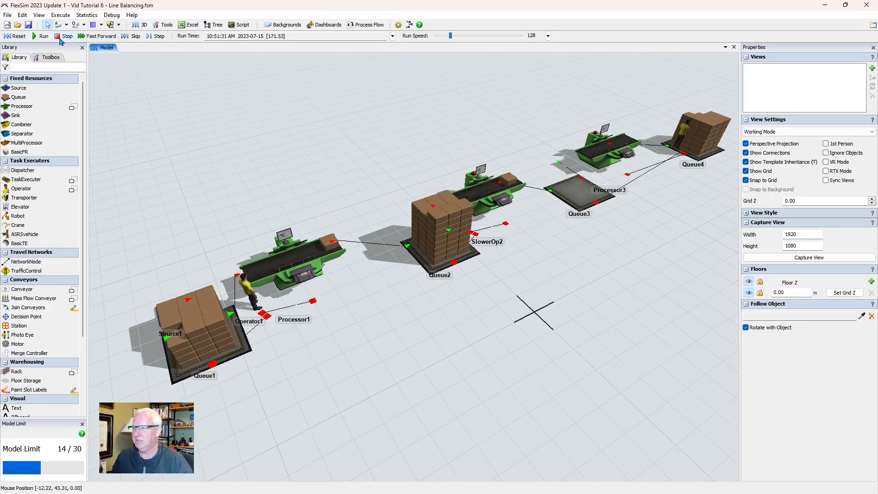
left_click(15, 36)
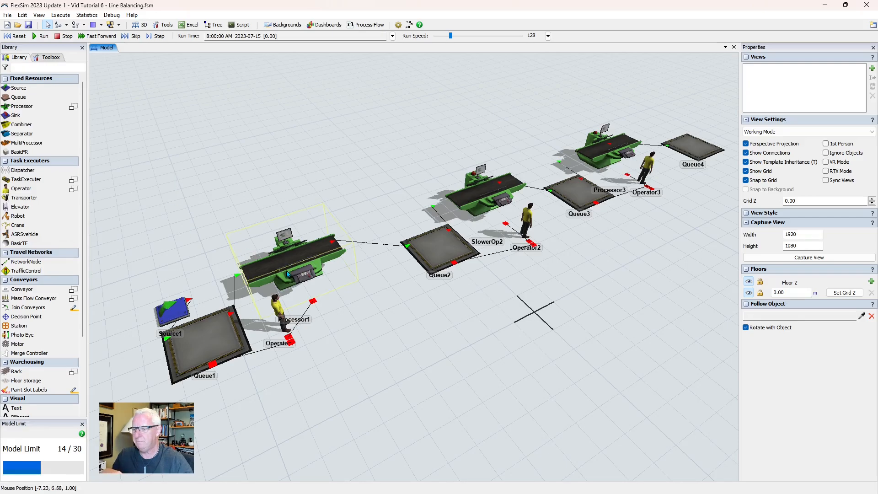
Examine the arrival settings of Source1 and the setup and process times of Processor1
scroll(353, 377, "up", 2)
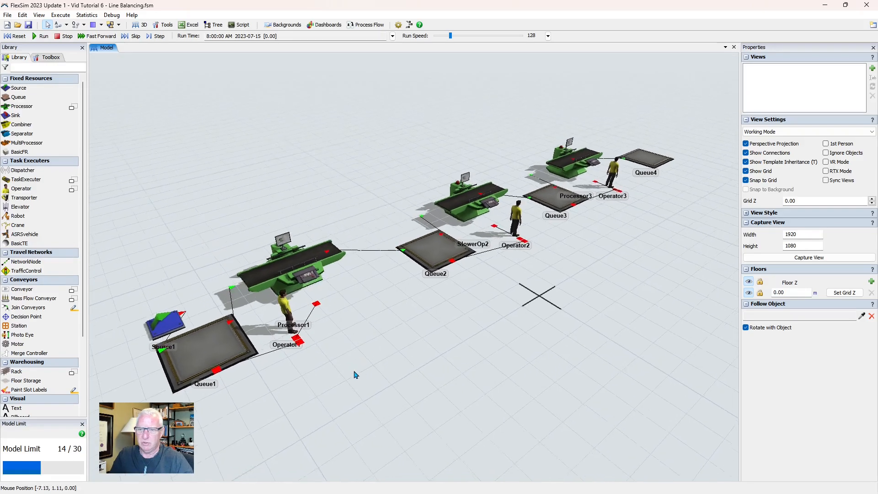
scroll(357, 375, "up", 1)
left_click_drag(357, 375, 374, 365)
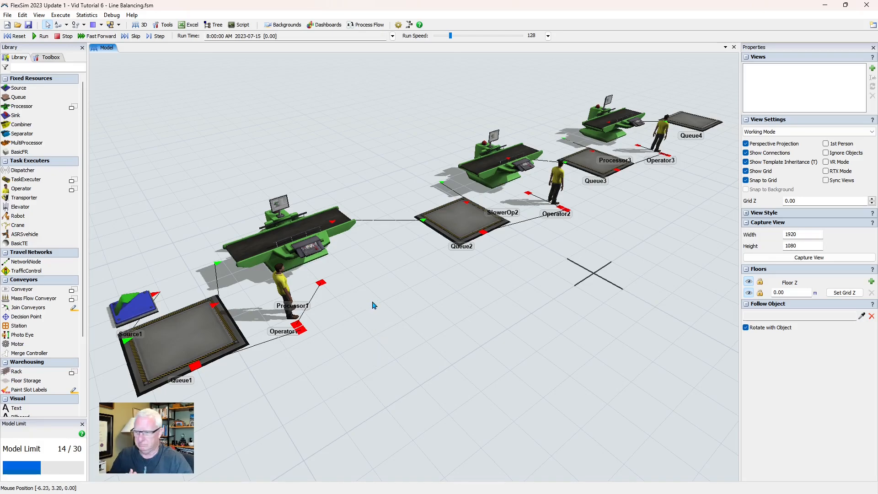
scroll(382, 302, "down", 1)
left_click_drag(382, 302, 388, 300)
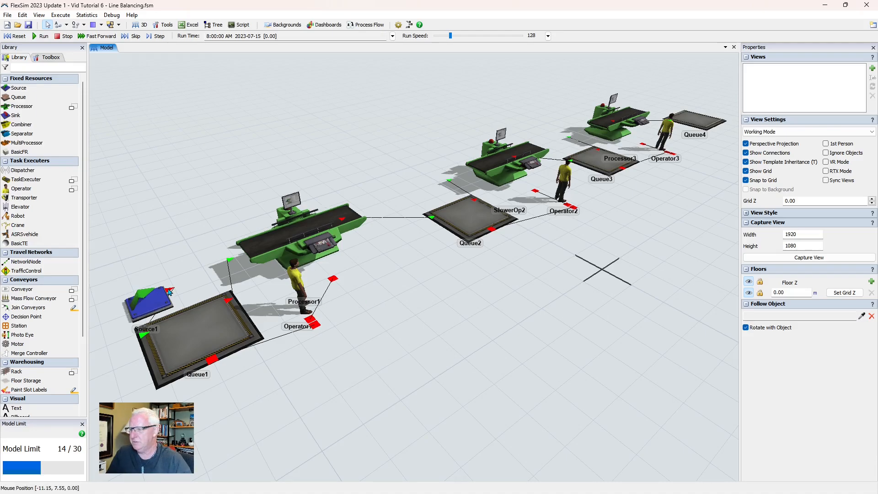
left_click(151, 302)
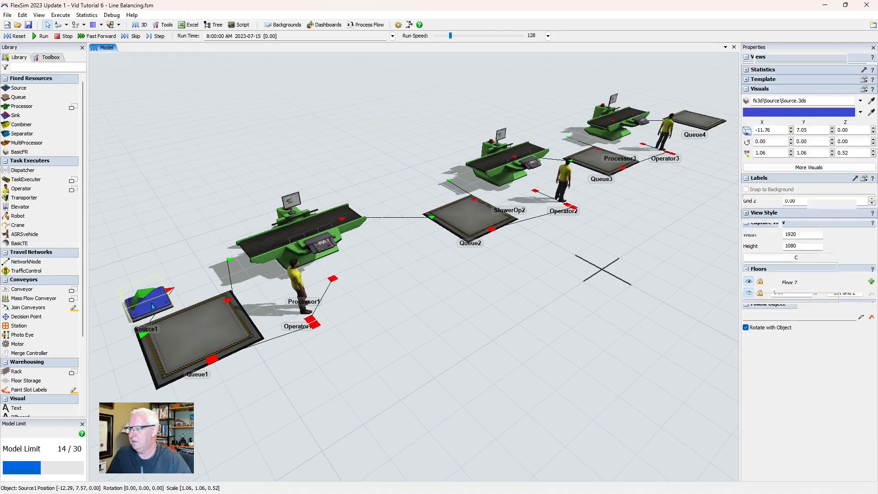
left_click(314, 232)
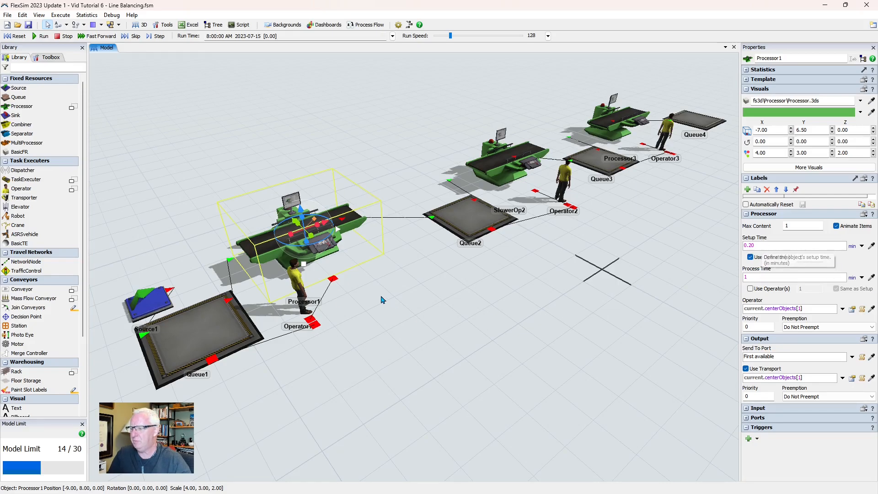
Set Source1's inter-arrival time to exponential(0, 1.3, getstream(current)) minutes, and reset and run the model
left_click(162, 302)
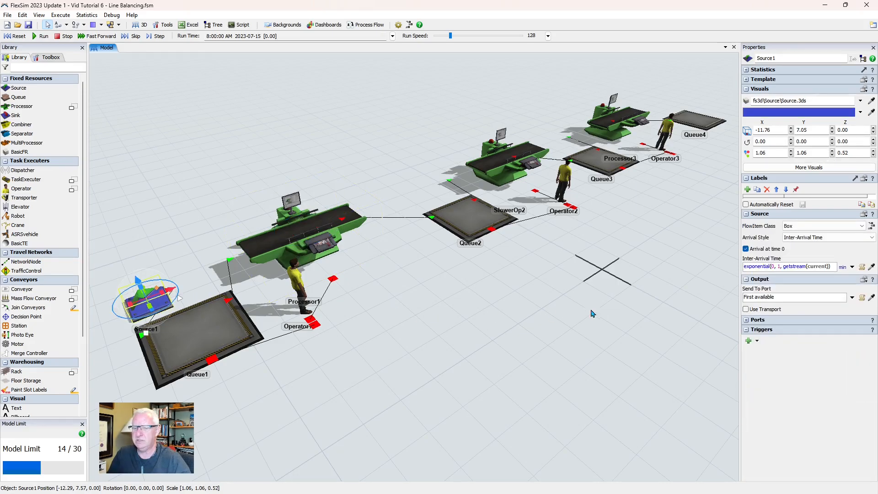
left_click(780, 267)
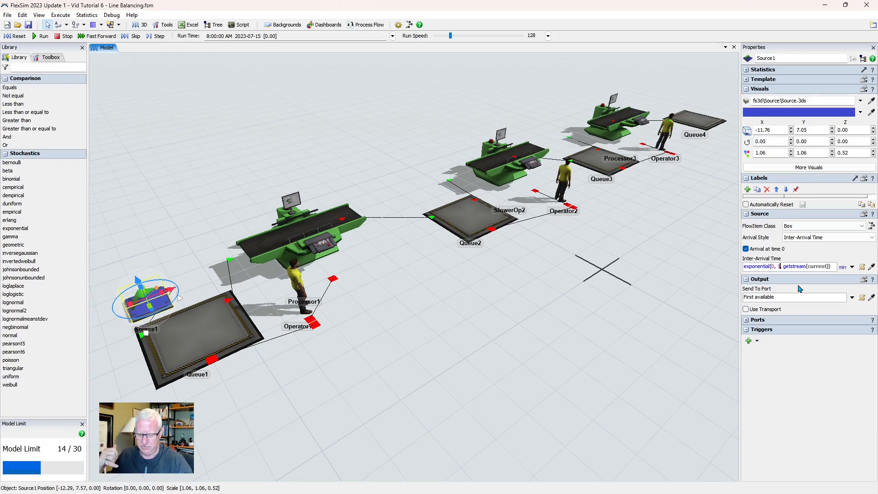
type(".3")
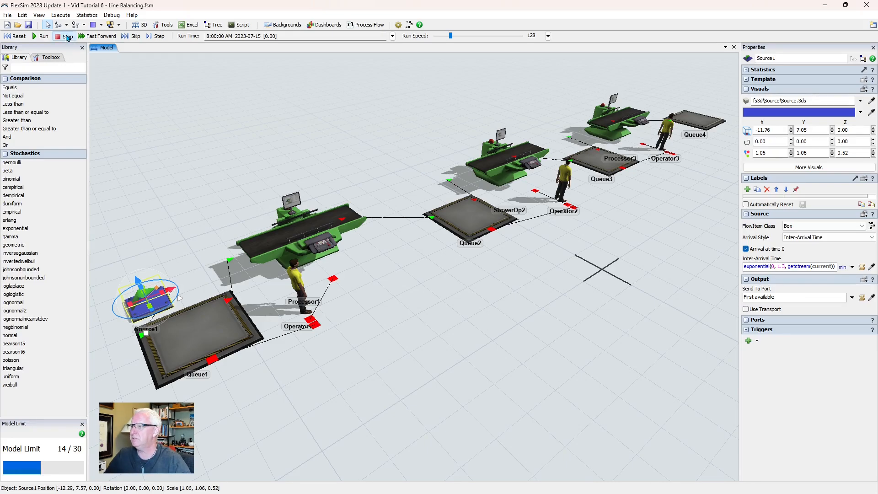
left_click(68, 37)
left_click(16, 36)
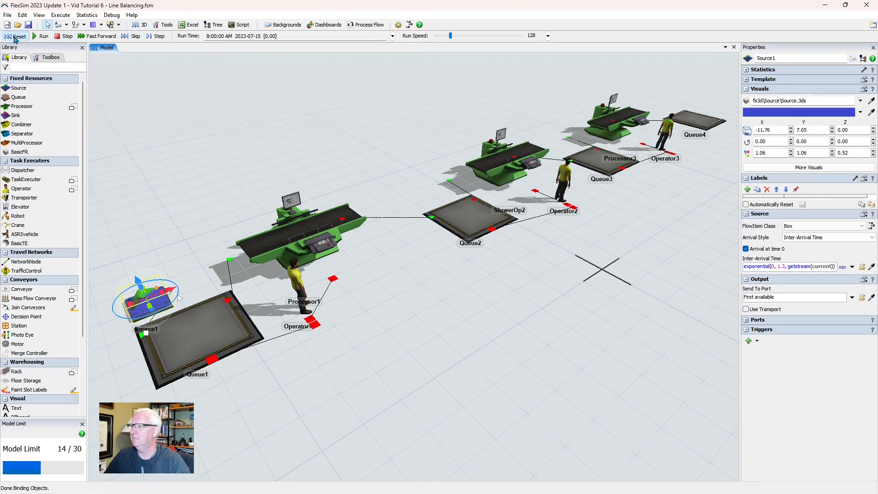
left_click(43, 37)
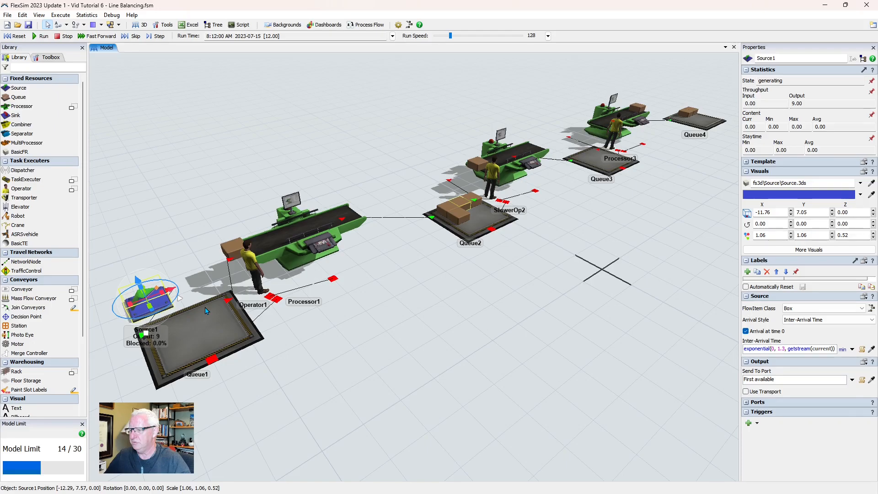
Change Source1's inter-arrival time to exponential(0, 1.4, getstream(current)) minutes and rerun the model at speed 32
key("Left")
key("Left")
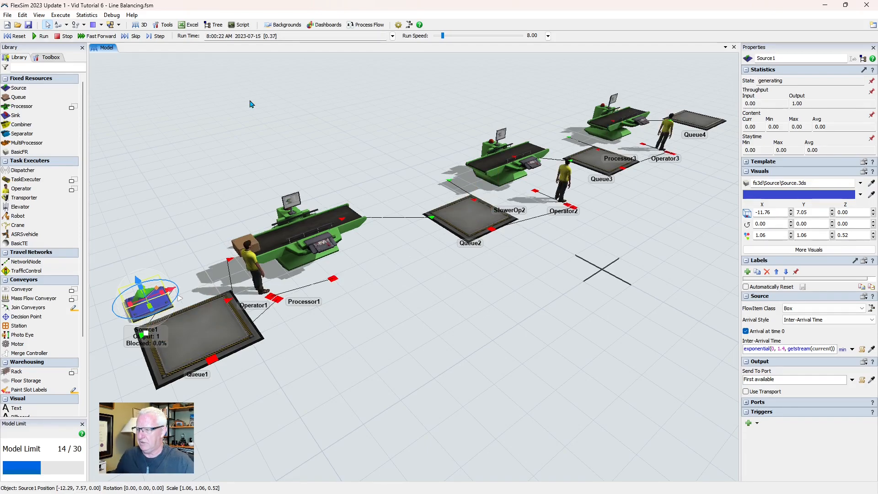
key("ctrl+Up")
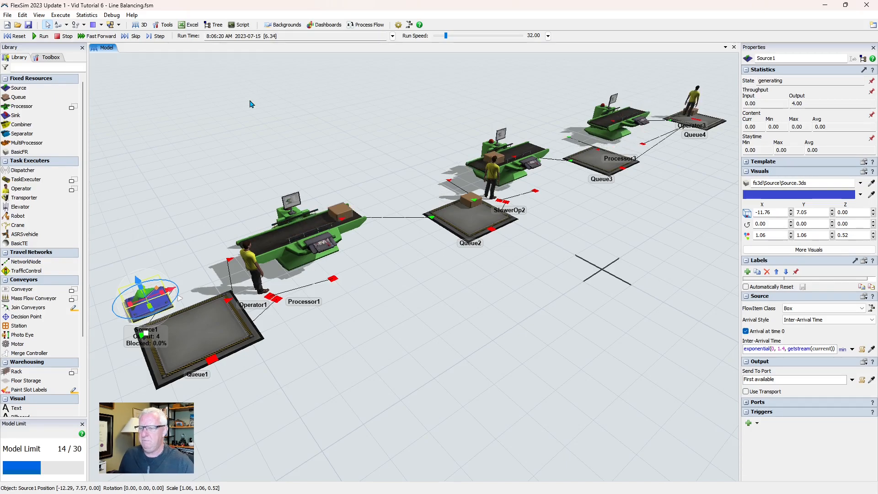
left_click(548, 207)
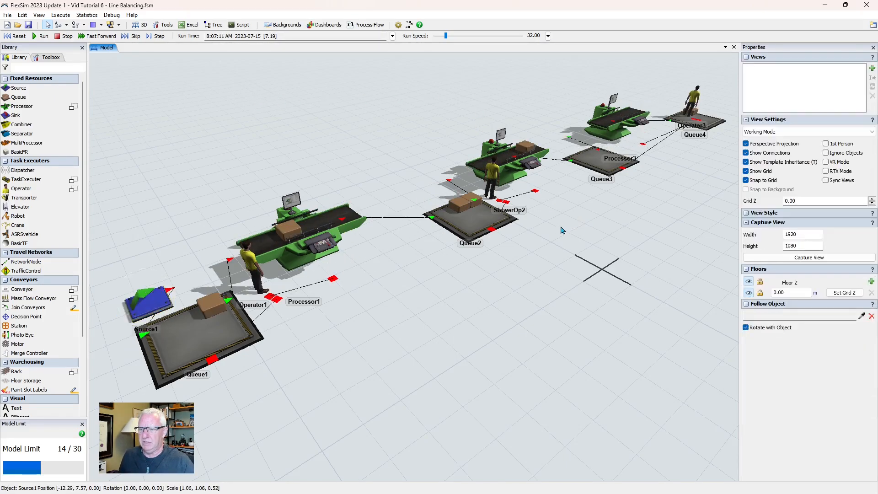
Watch the boxes at Queue2 and SlowerOp2 up close, and stop and reset the simulation
scroll(540, 219, "up", 5)
left_click_drag(519, 294, 473, 288)
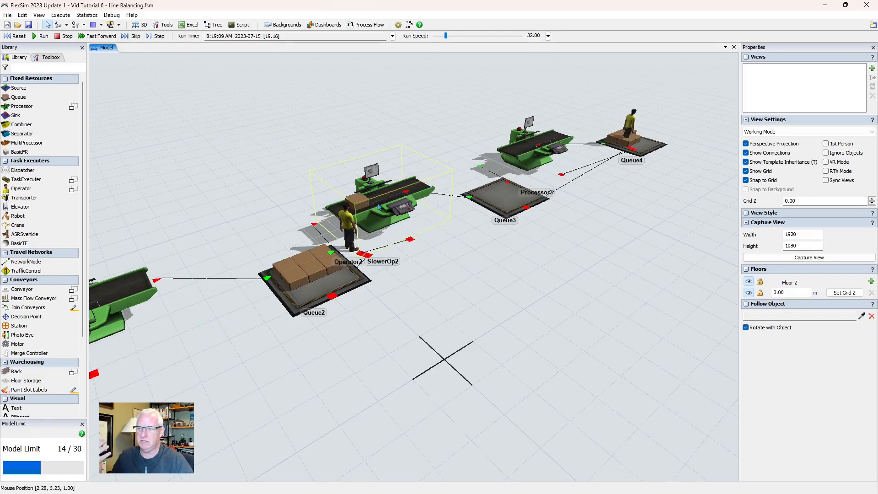
left_click(64, 40)
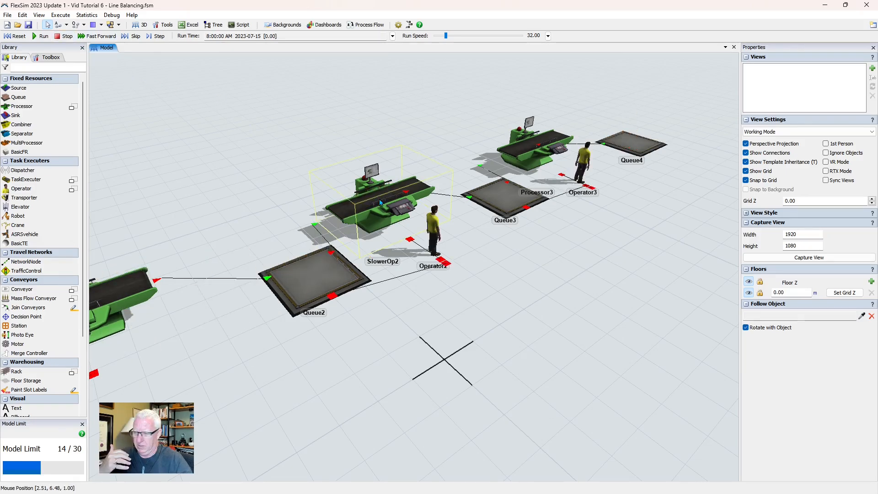
Copy the SlowerOp2 processor and paste the duplicate in front of Operator2, at about X 2.00, Y 0.11
left_click(388, 203)
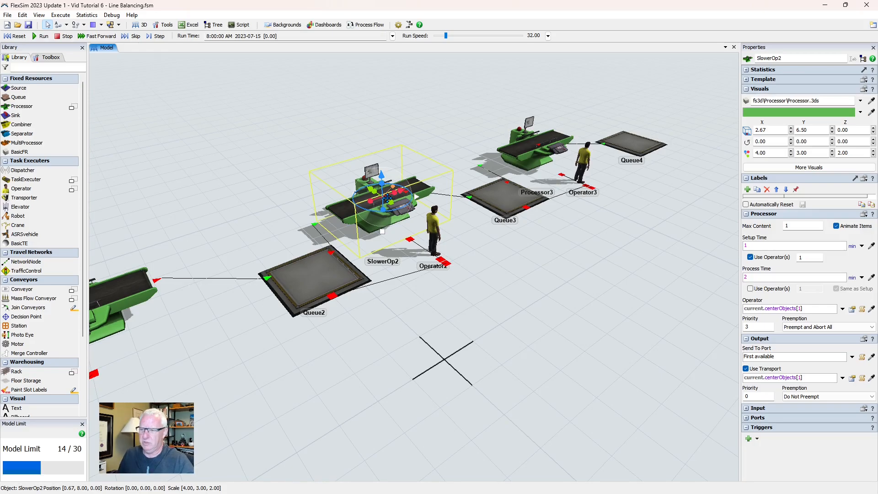
right_click(388, 200)
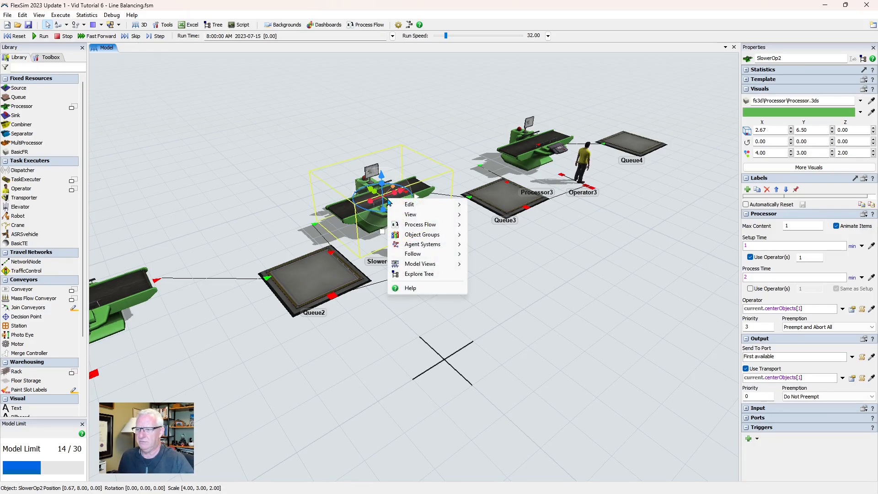
mouse_move(412, 204)
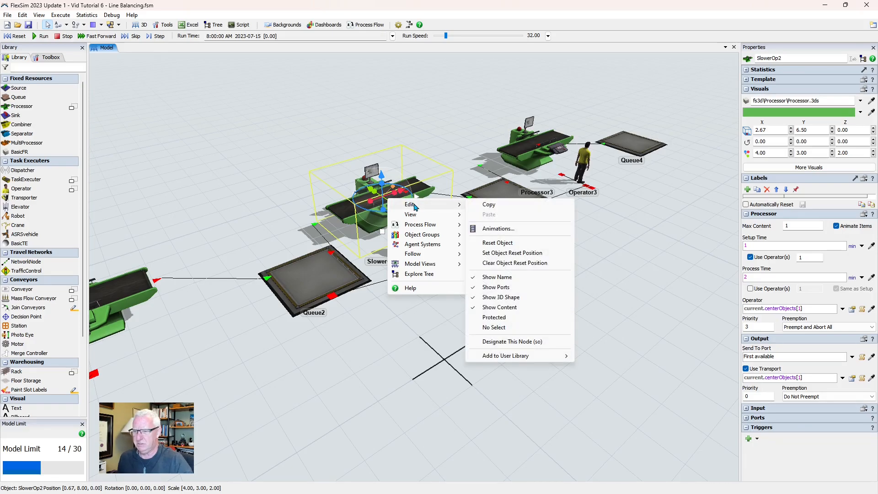
left_click(488, 206)
left_click(490, 307)
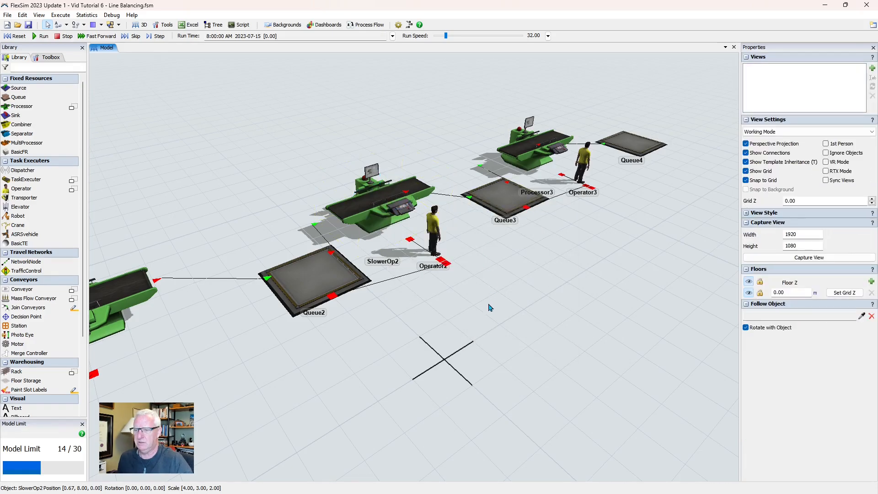
right_click(489, 307)
mouse_move(510, 310)
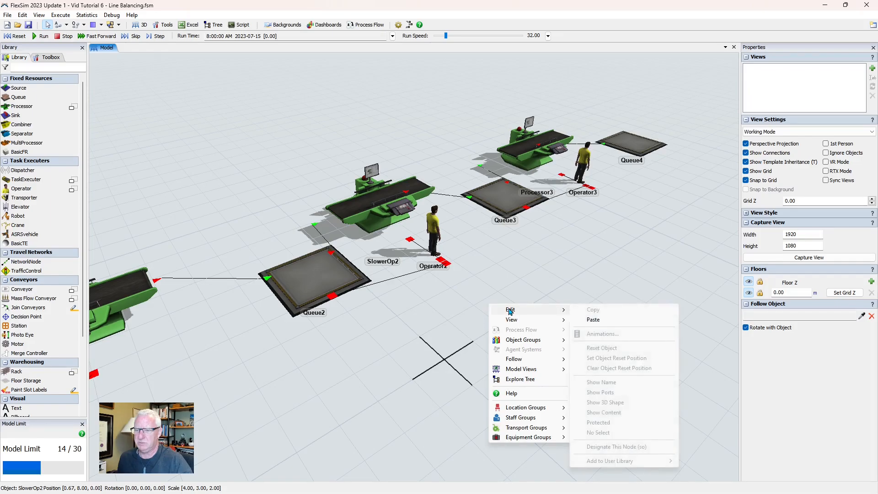
left_click(590, 320)
left_click(578, 264)
left_click_drag(505, 273, 503, 279)
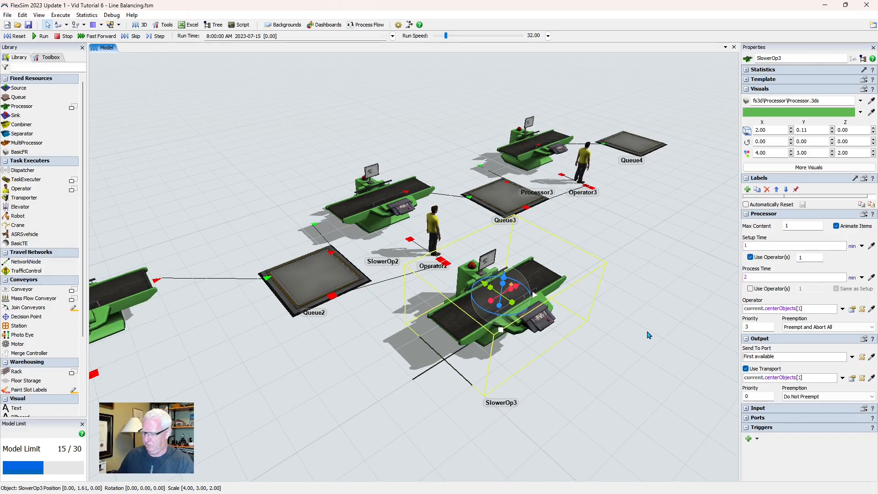
Connect Operator2 to SlowerOp3's center port, and link Queue2 into SlowerOp3 and SlowerOp3 out to Queue3
left_click(665, 322)
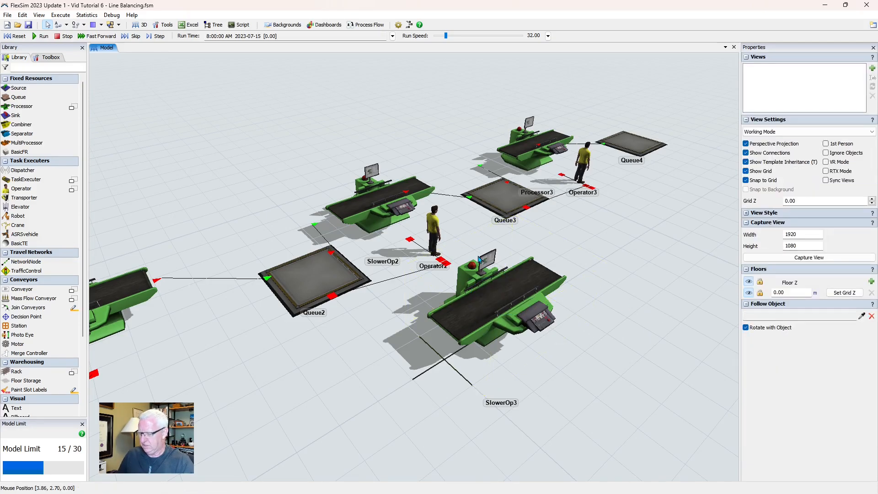
left_click(434, 226)
left_click(501, 296)
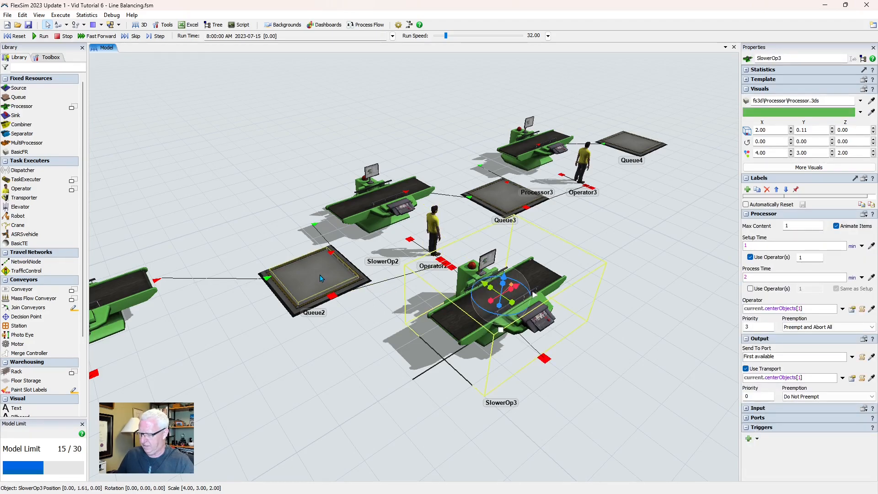
key("a")
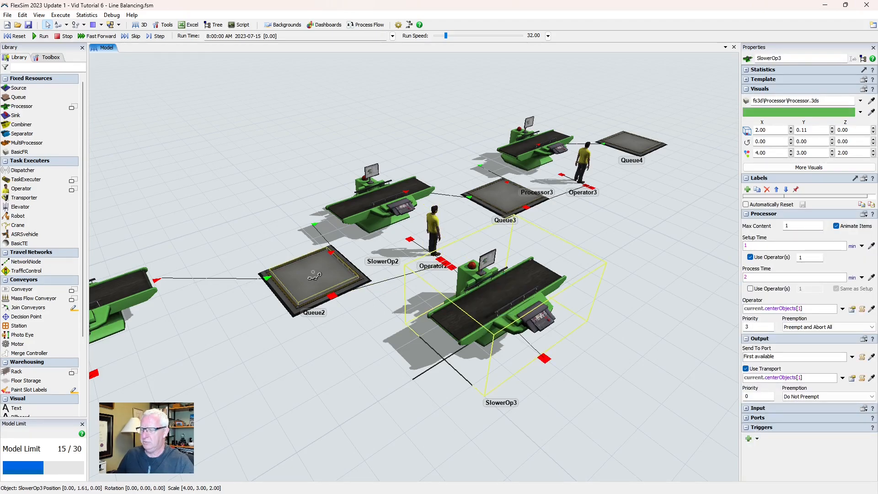
left_click_drag(314, 274, 504, 198)
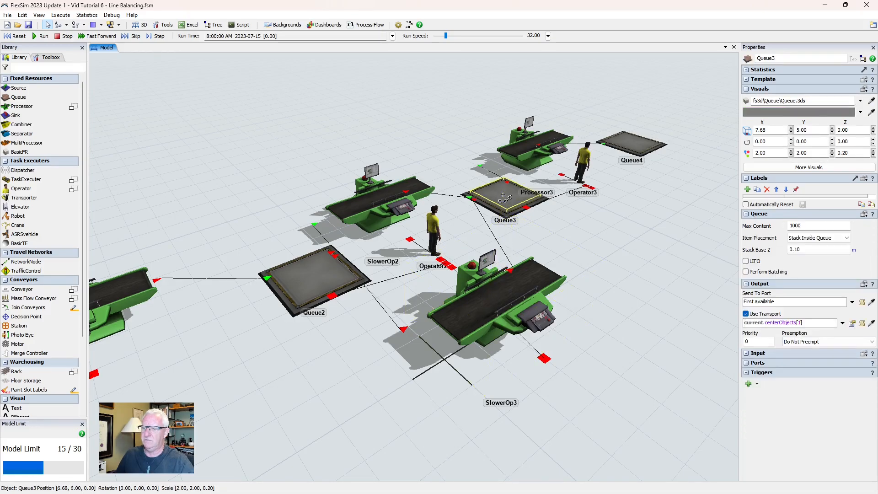
left_click(588, 253)
Show Source1's arrival settings and run the three-processor line at speed 256
left_click_drag(252, 121, 137, 141)
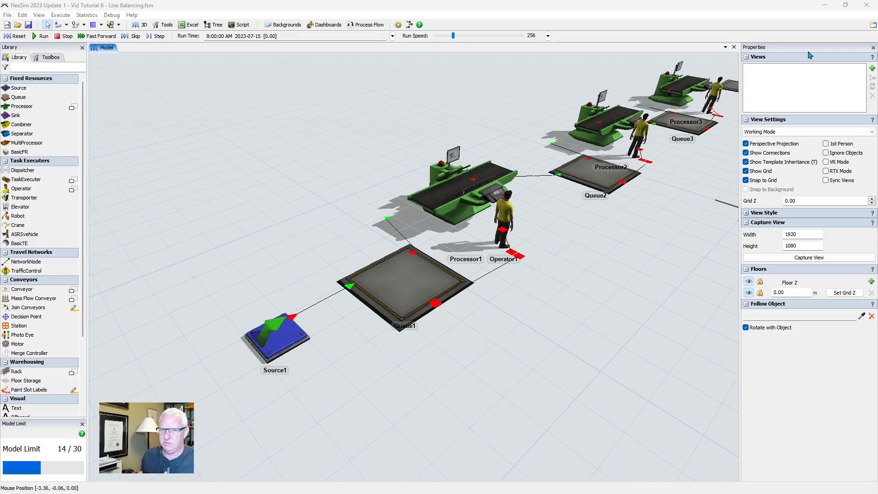
left_click(285, 338)
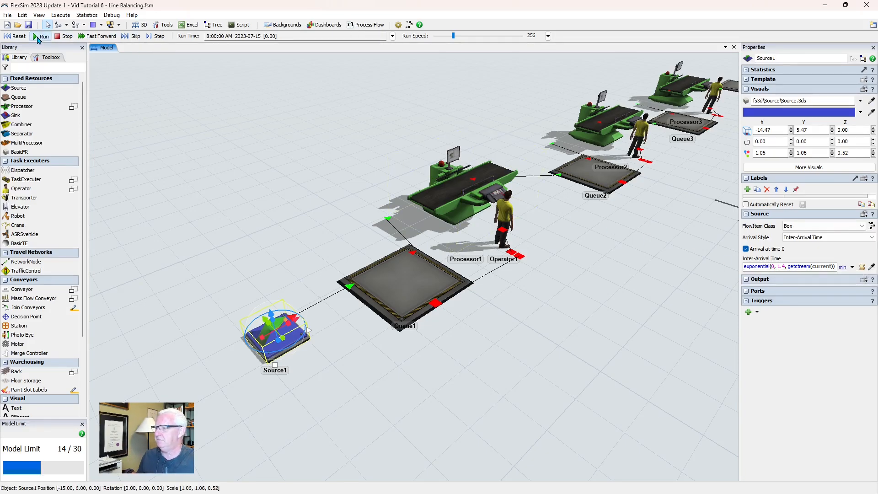
left_click(41, 36)
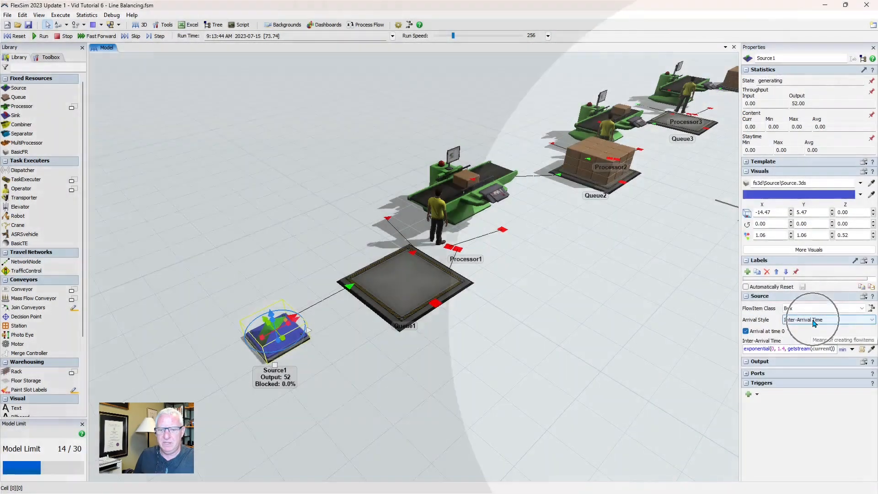
Switch Source1's arrival style to Arrival Schedule and open its arrivals table for editing
left_click(813, 319)
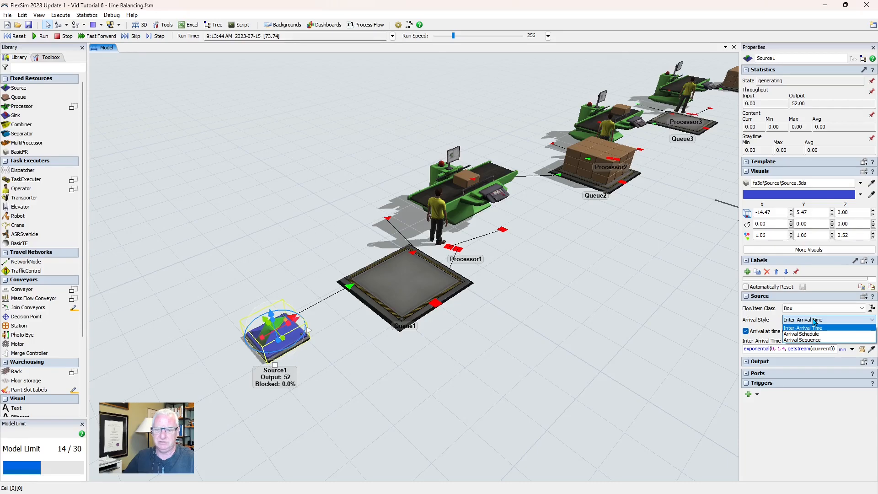
left_click(809, 337)
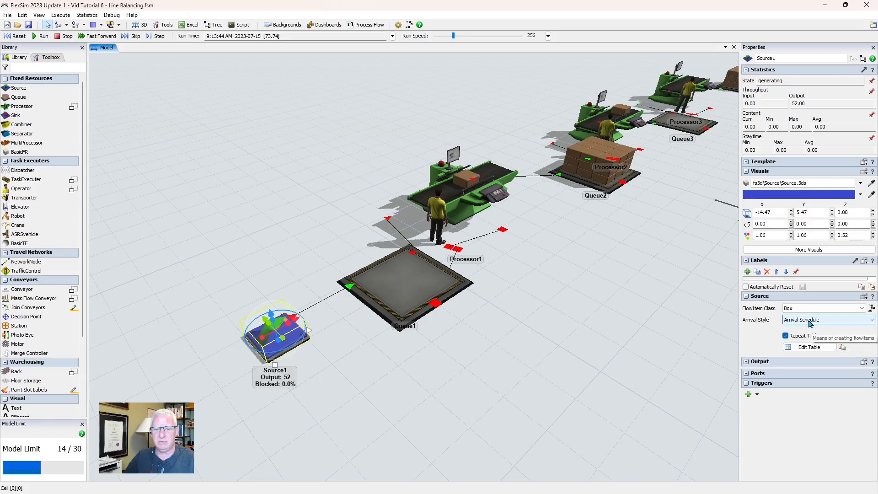
left_click(808, 348)
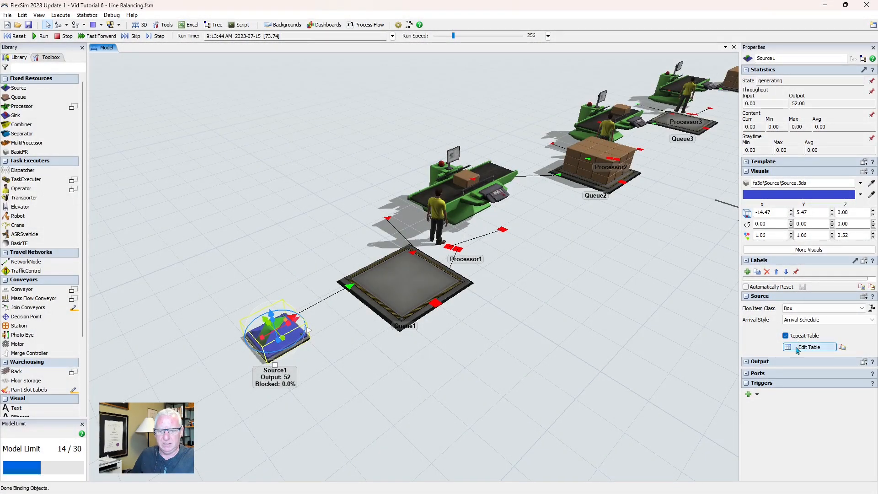
left_click(796, 348)
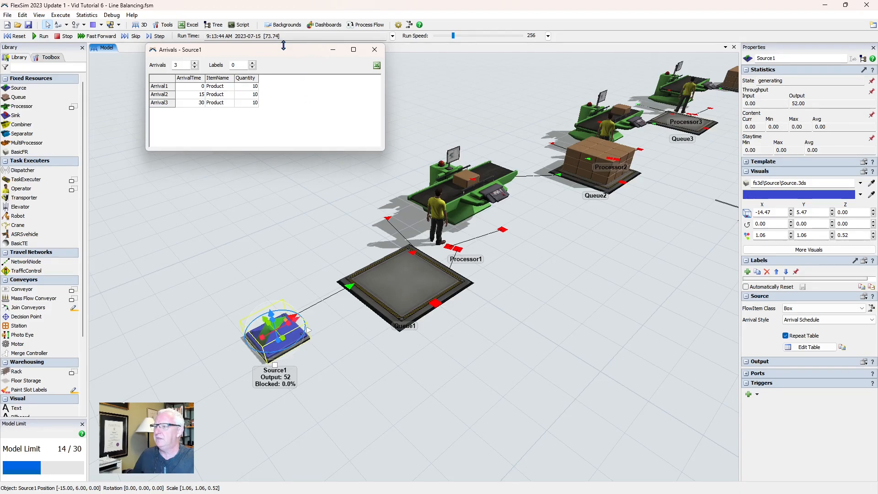
left_click_drag(284, 55, 302, 95)
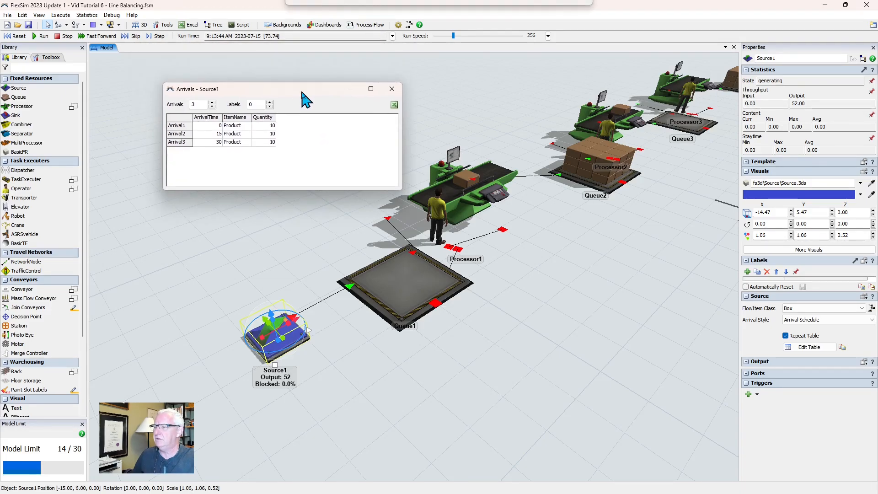
Cut the arrivals table to one row with quantity 1, and extend it to four arrivals of 1 product each
left_click(212, 106)
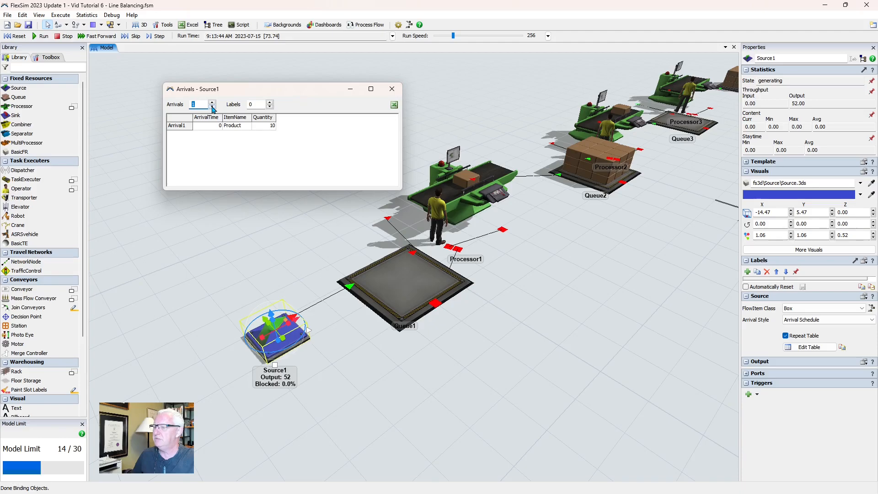
left_click(266, 128)
type("1")
left_click(328, 148)
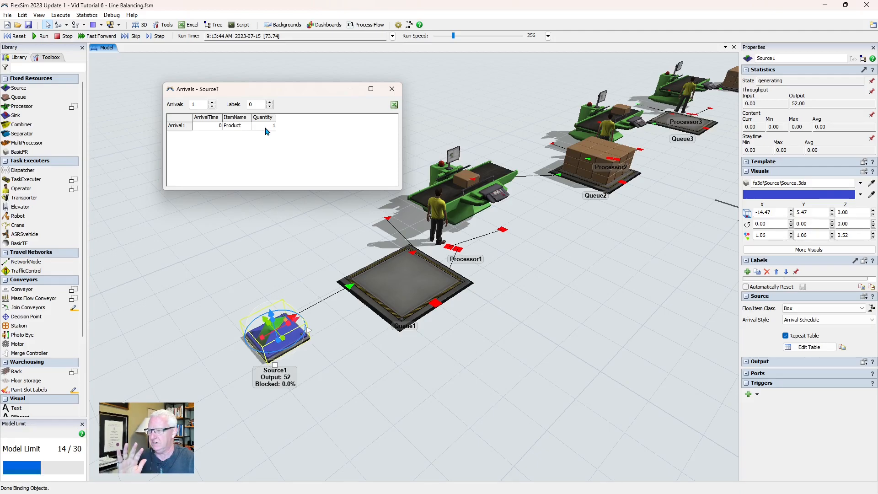
left_click(212, 103)
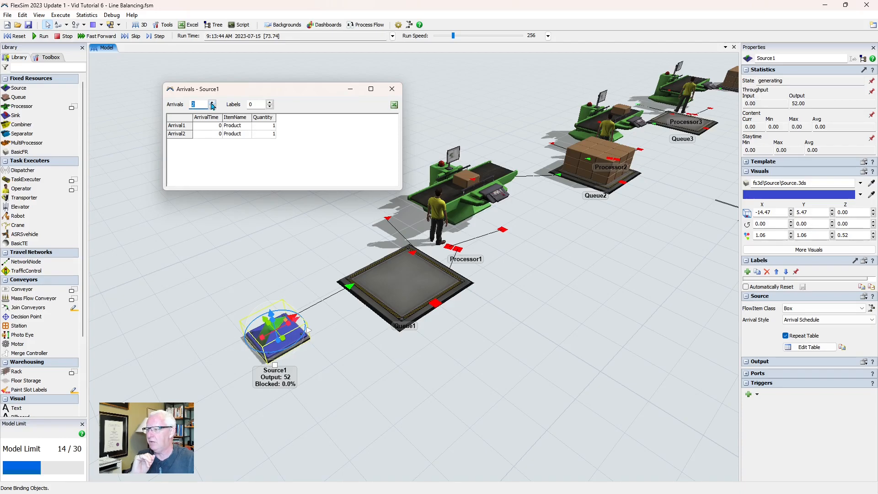
left_click(212, 104)
left_click(212, 103)
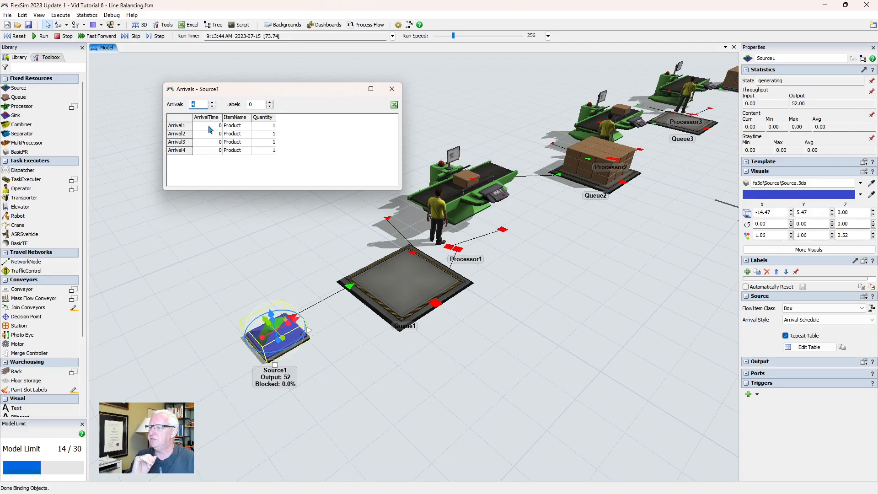
left_click(261, 127)
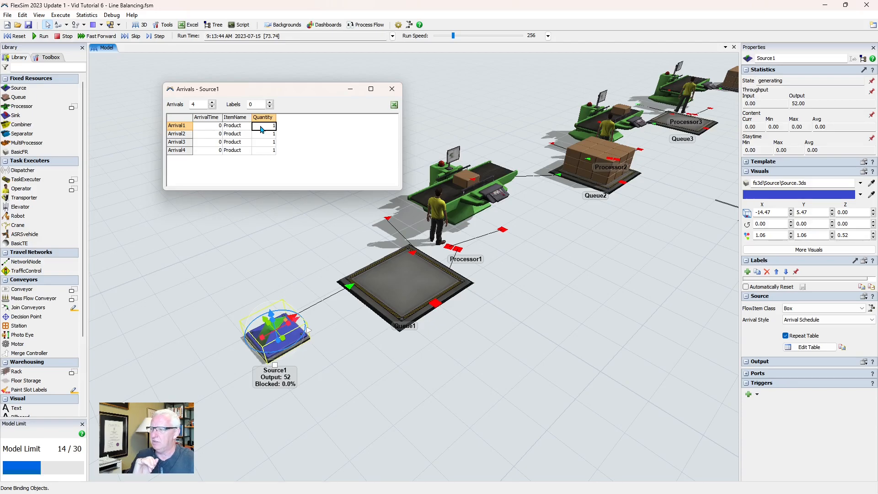
Set the arrival times of the second, third and fourth arrivals to 2, 4 and 6
left_click(208, 135)
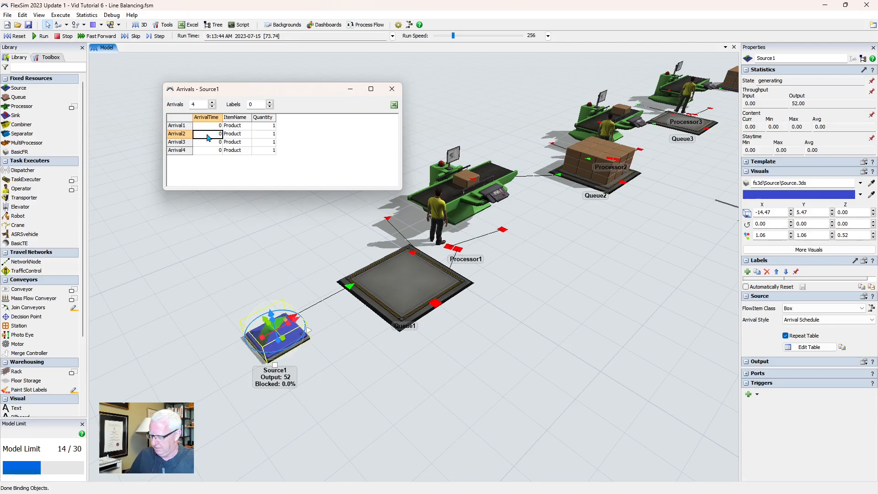
type("2")
left_click(209, 145)
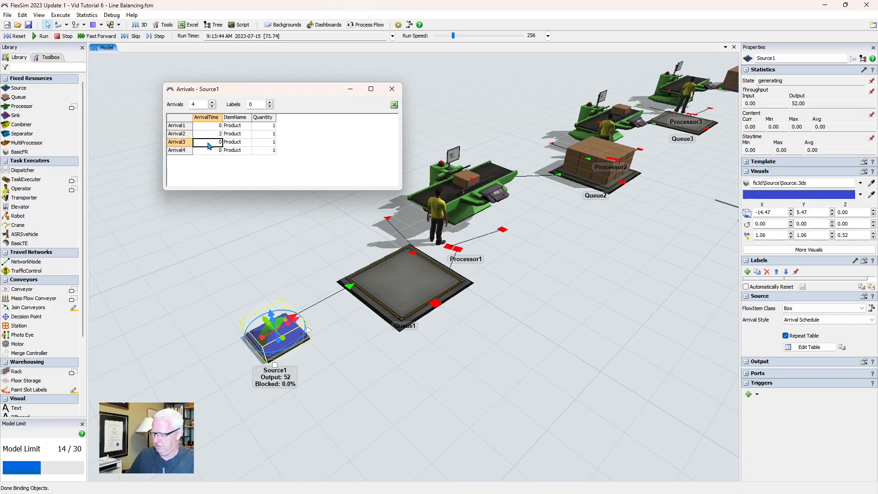
type("4")
left_click(208, 152)
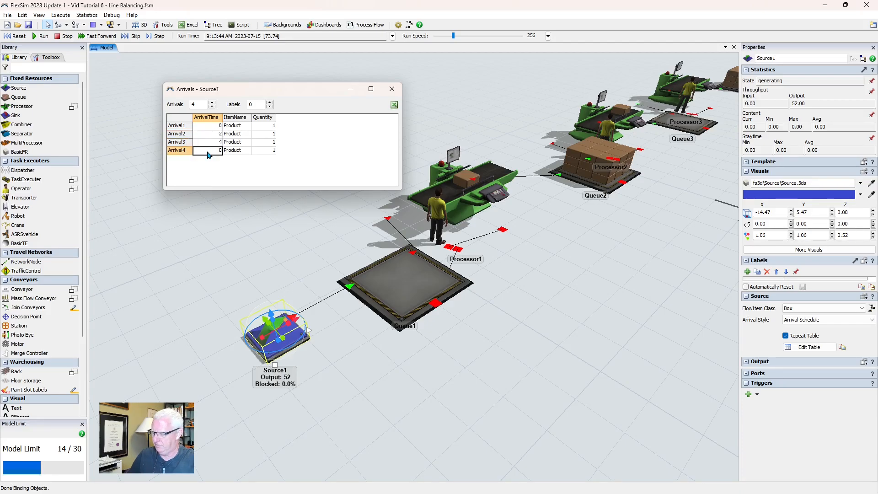
type("6")
left_click(263, 127)
Set the second, third and fourth arrival times to 120, 240 and 360
left_click(208, 134)
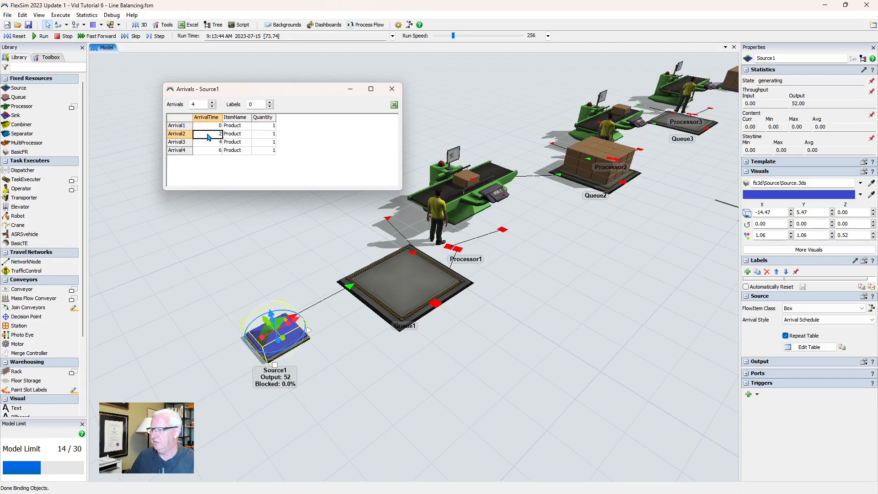
type("120")
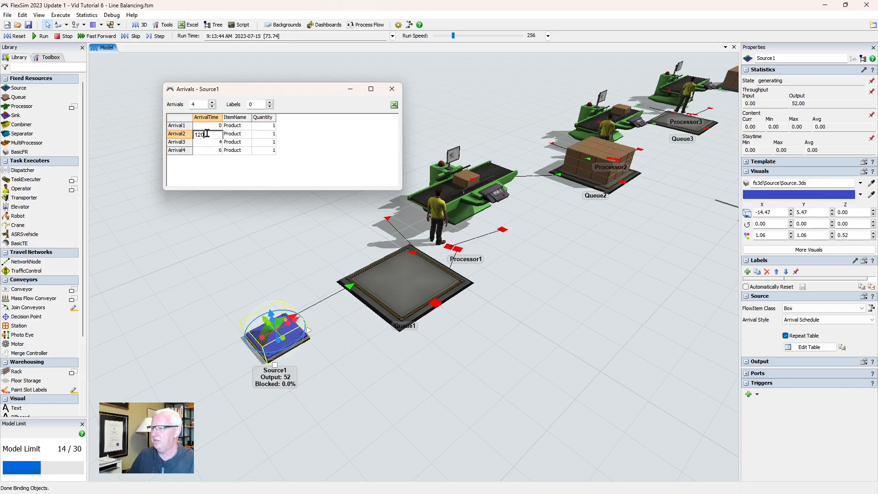
left_click(211, 146)
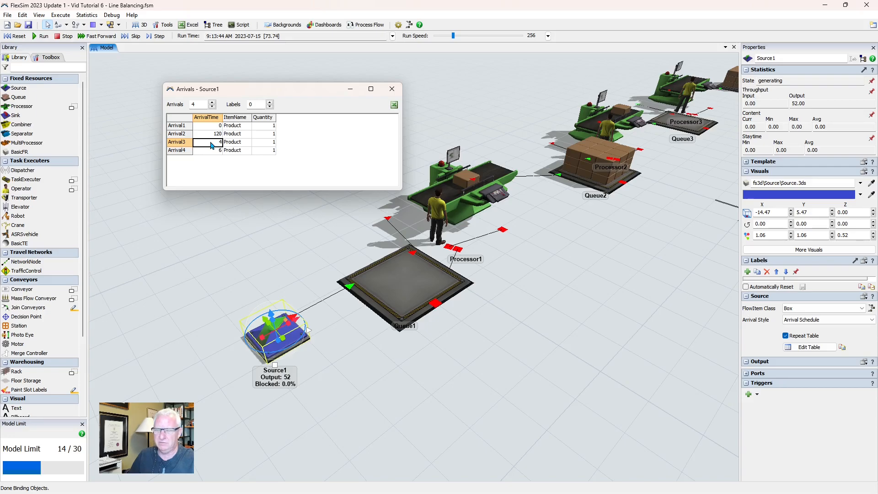
type("240")
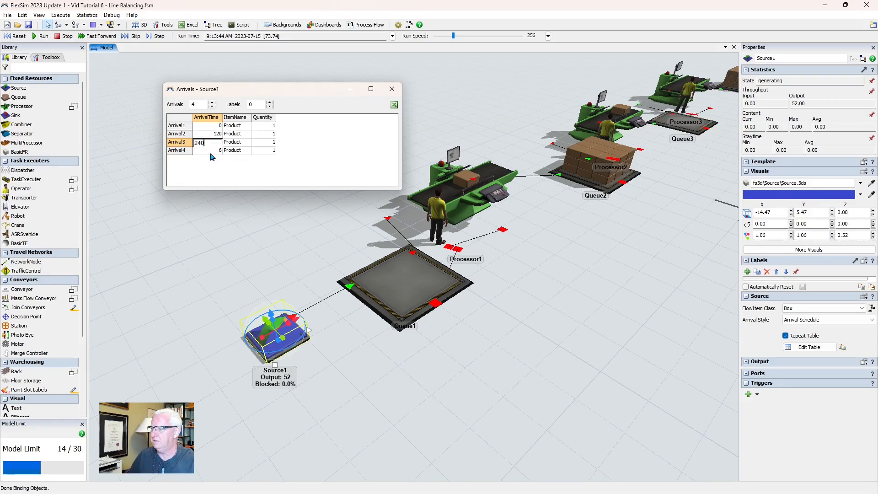
left_click(211, 151)
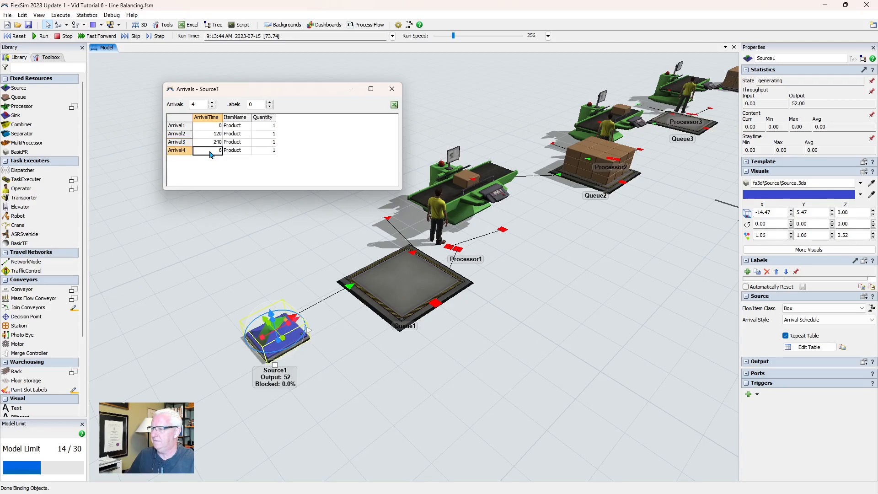
type("360")
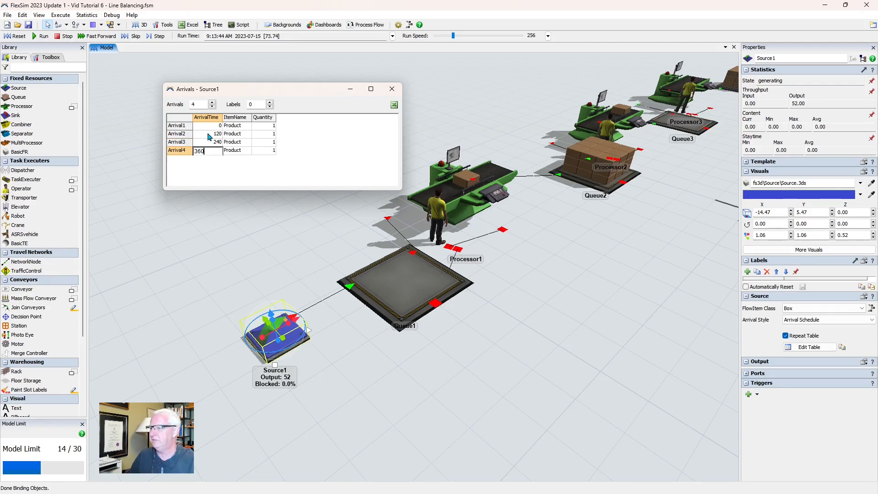
left_click(208, 136)
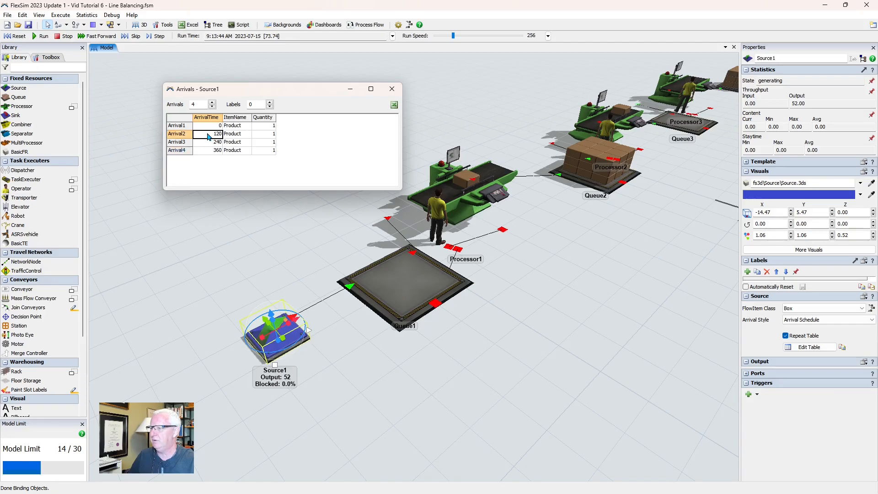
Set the quantity of the first two arrivals to 168 and edit the quantities of the third and fourth
left_click(264, 127)
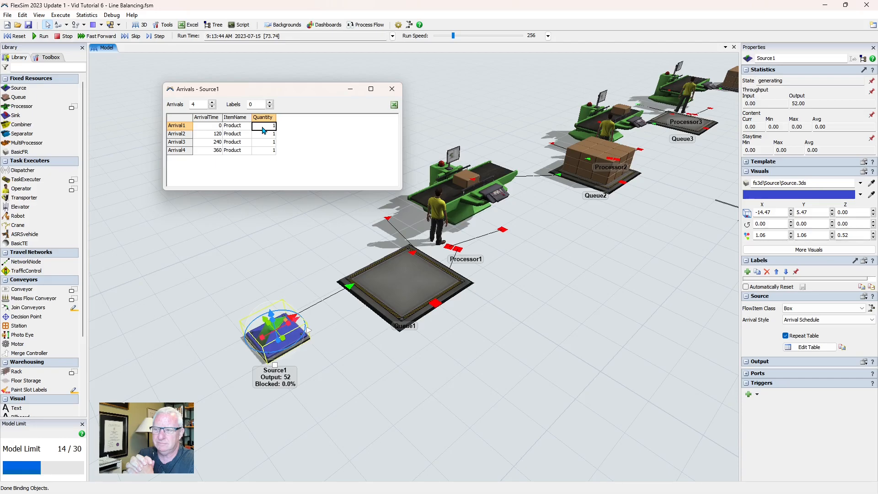
left_click(263, 135)
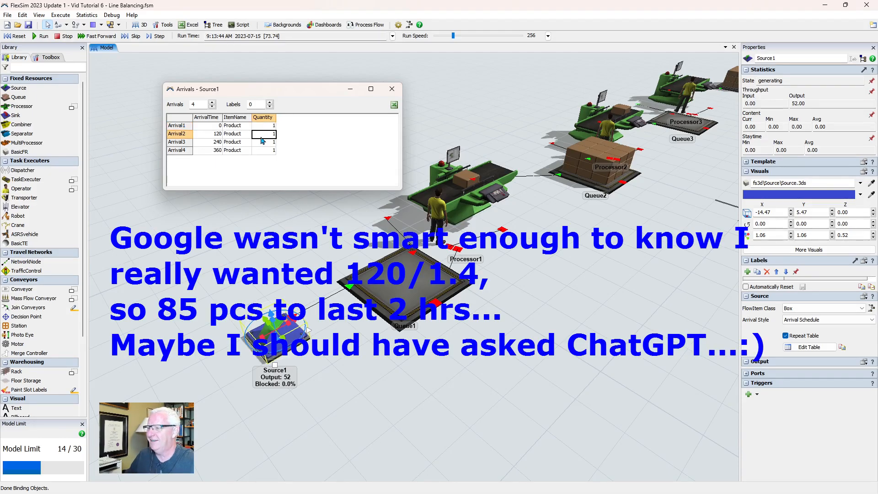
left_click(267, 126)
type("1")
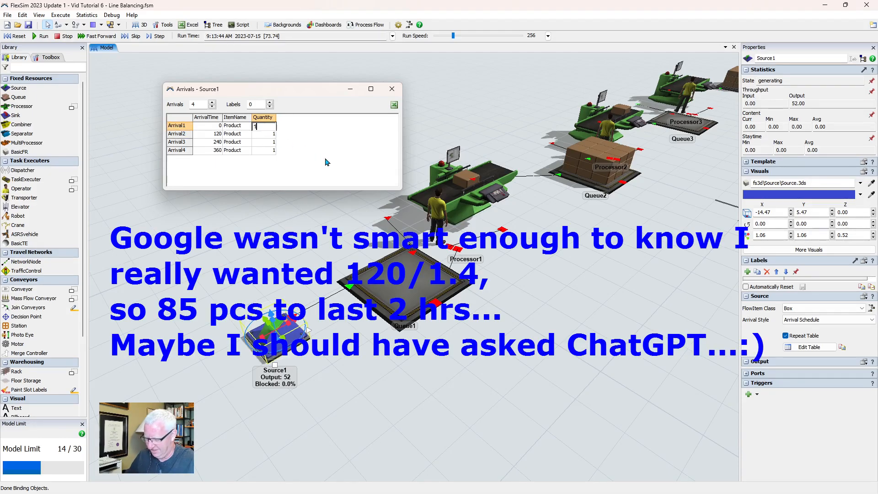
left_click(265, 137)
double_click(264, 135)
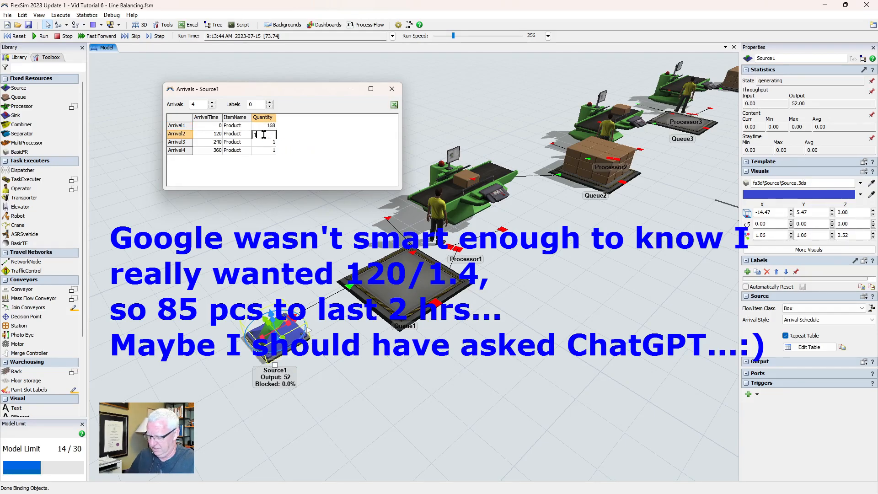
type("68")
left_click(266, 143)
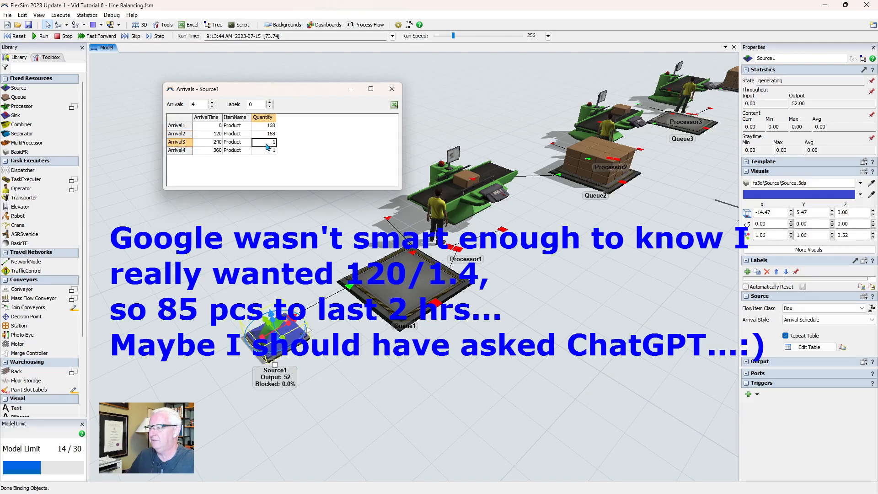
double_click(266, 143)
left_click(258, 151)
Keep Repeat Table enabled for Source1, run the model from the start with the whole line in view, and raise the run speed to 2048
left_click(786, 335)
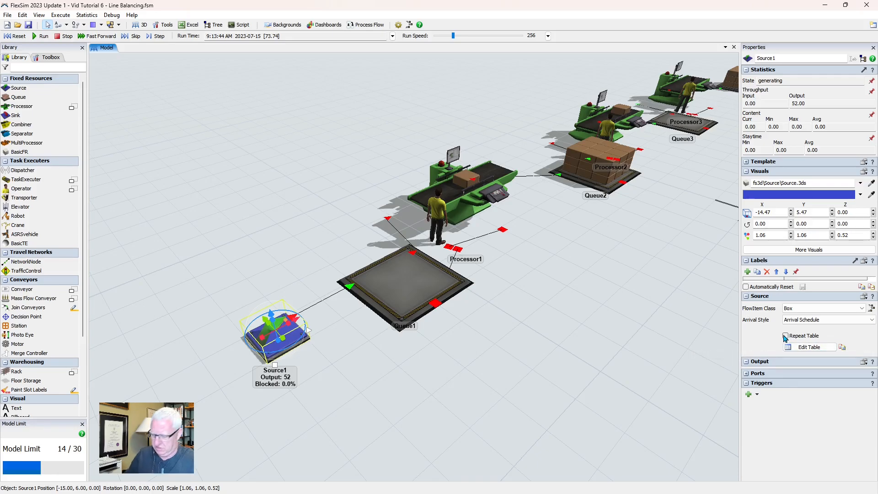
left_click(786, 337)
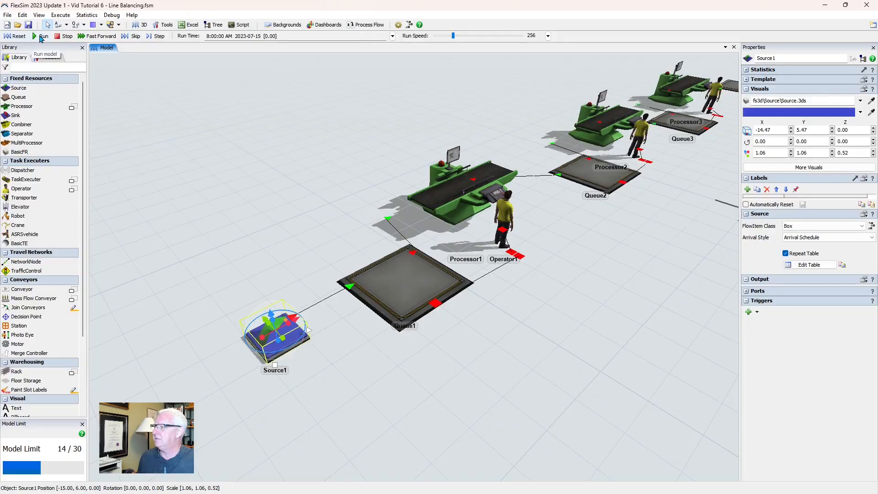
left_click(41, 36)
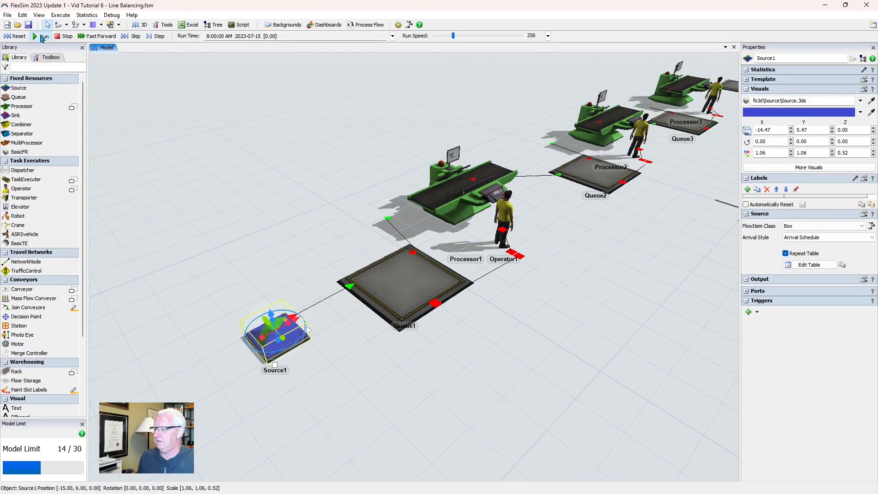
left_click_drag(539, 266, 411, 306)
scroll(467, 294, "down", 2)
scroll(411, 306, "down", 2)
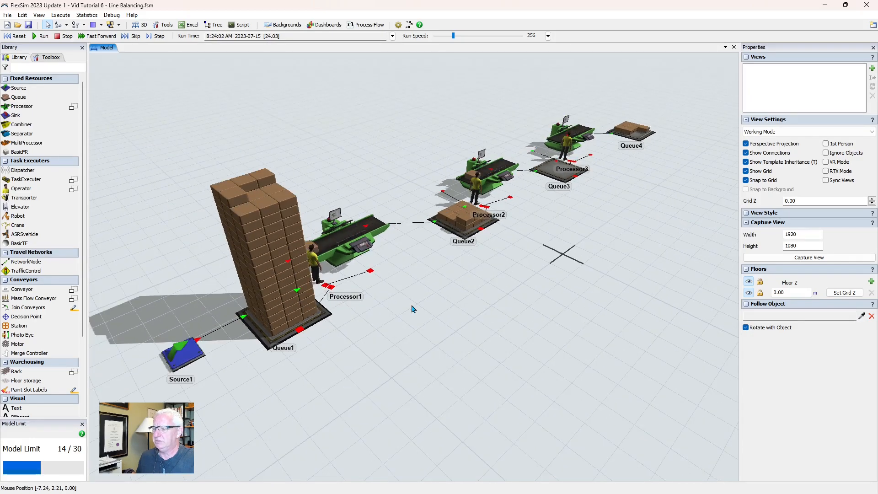
right_click_drag(448, 309, 442, 307)
left_click_drag(461, 296, 416, 305)
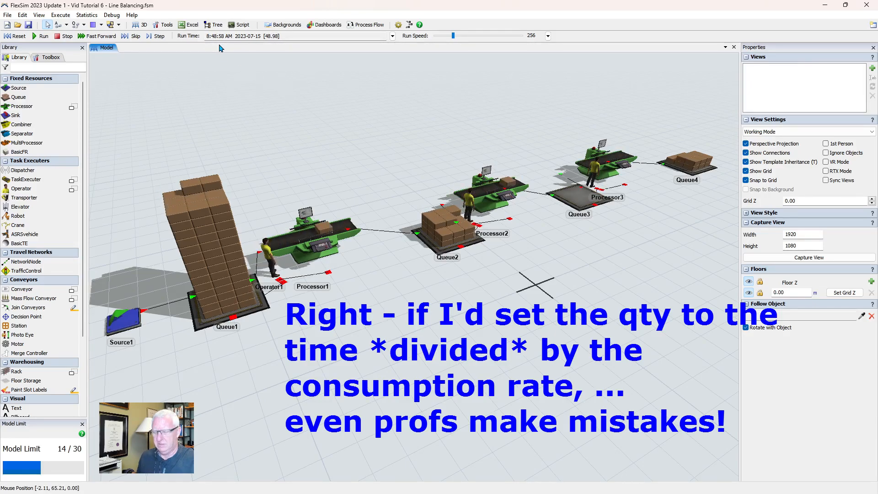
key("ctrl+Up")
key("ctrl+Up")
key("ctrl+Up")
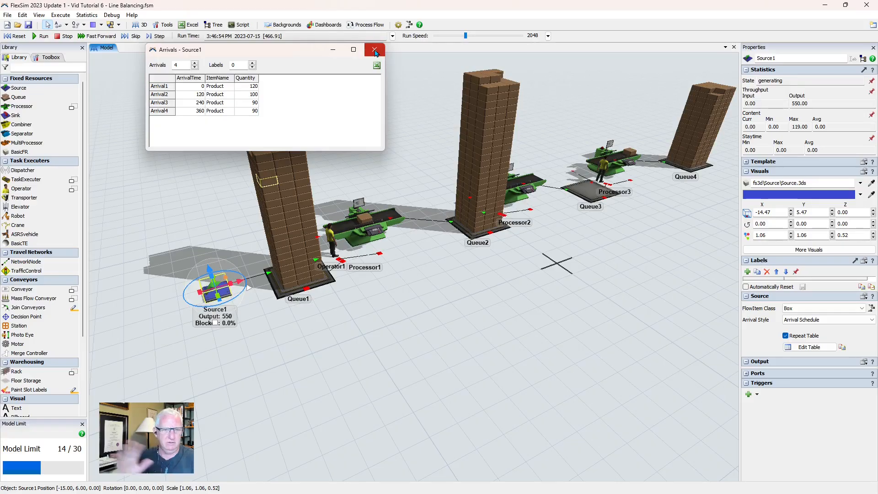
Close the arrivals table, reset and rerun the line with the scheduled arrivals, and reopen Source1's table over the open floor below the processors
left_click(375, 51)
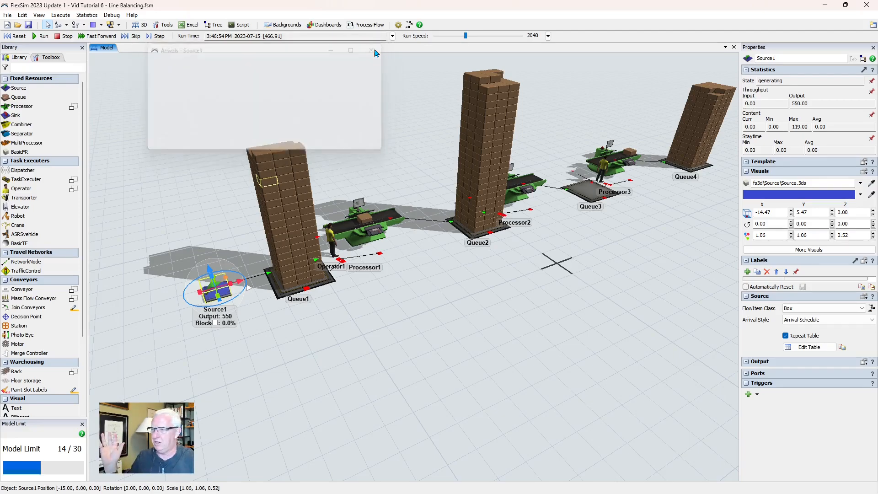
left_click(18, 36)
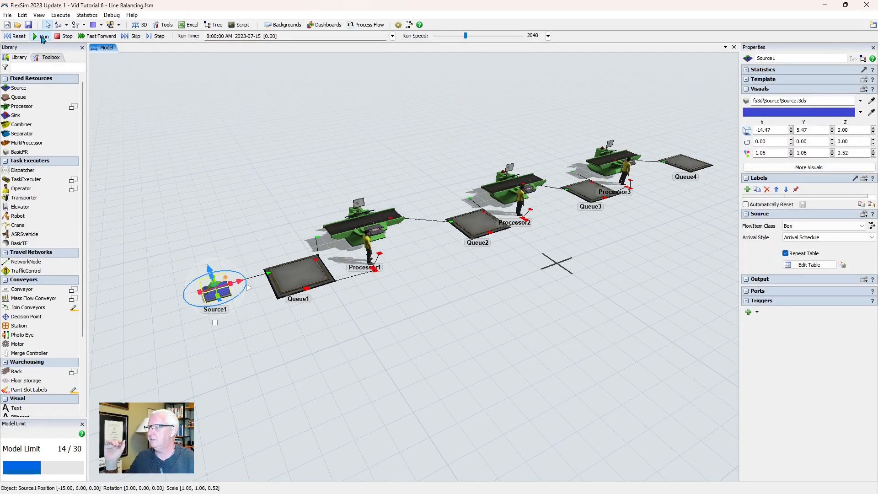
left_click(43, 35)
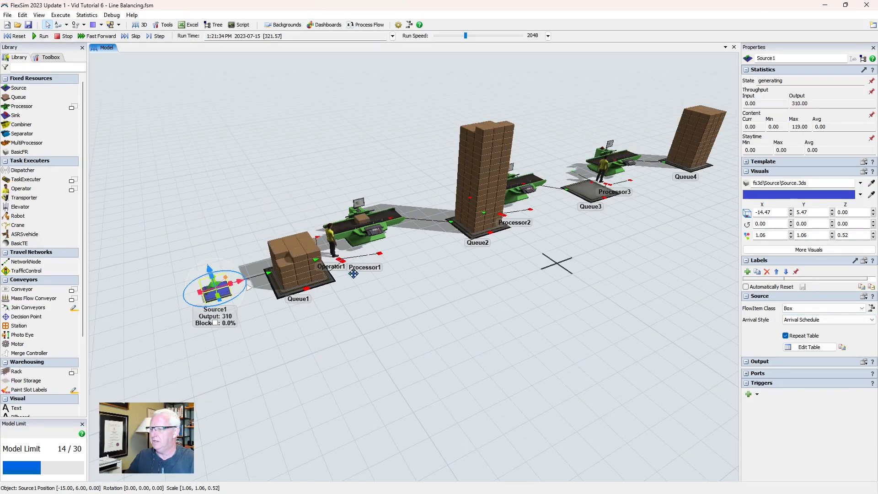
left_click(808, 347)
left_click_drag(303, 52, 512, 255)
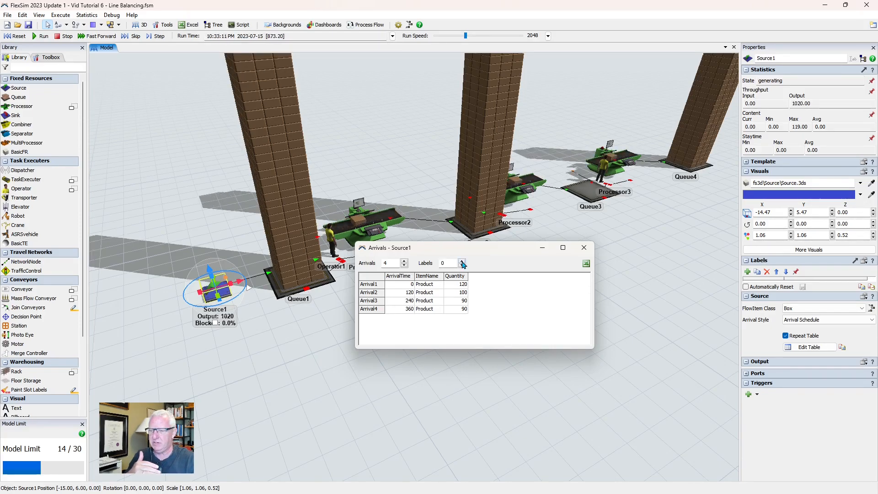
Add one label column to Source1's arrivals table and name it Type
left_click(463, 262)
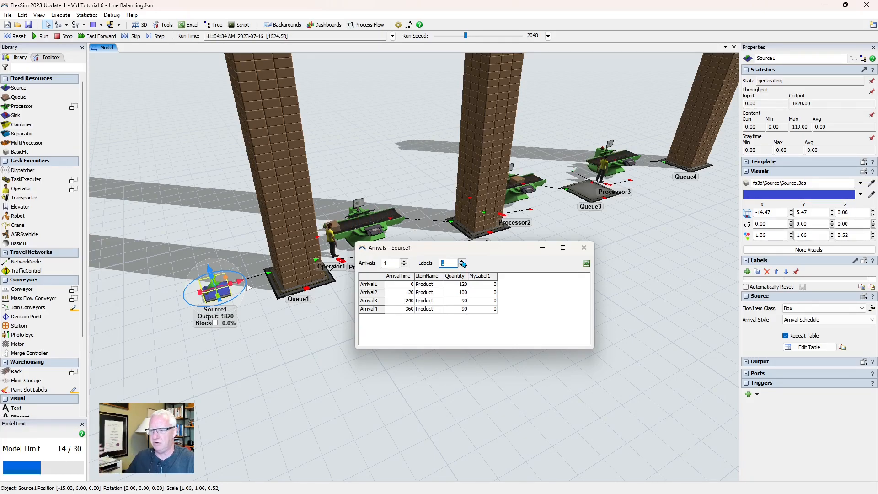
left_click(484, 277)
double_click(483, 276)
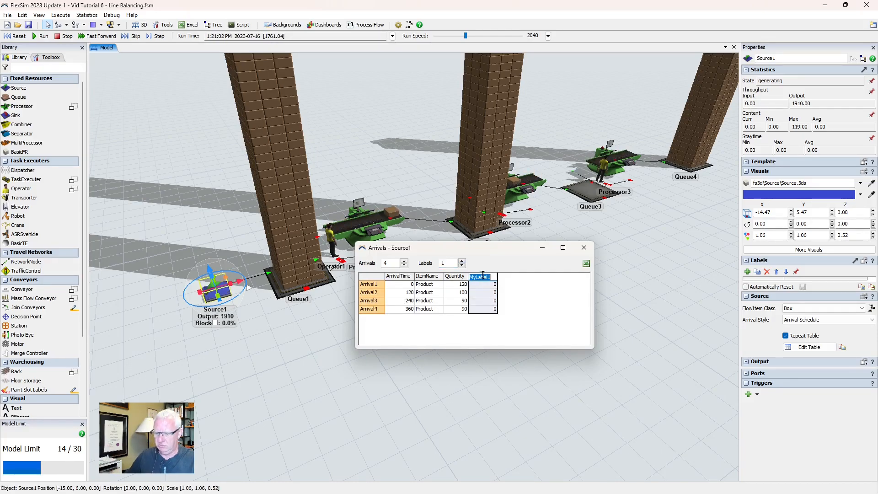
type("Type")
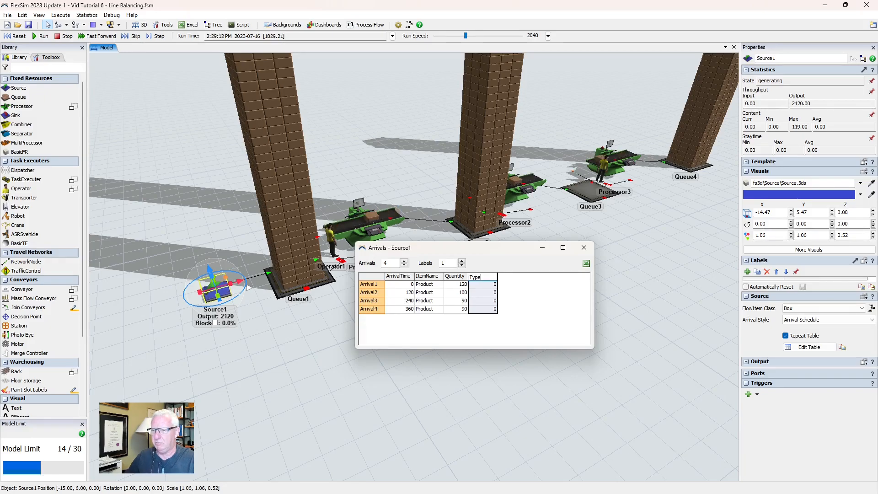
Set the Type values of the four arrivals to 1, 2, 3 and 4
left_click(482, 286)
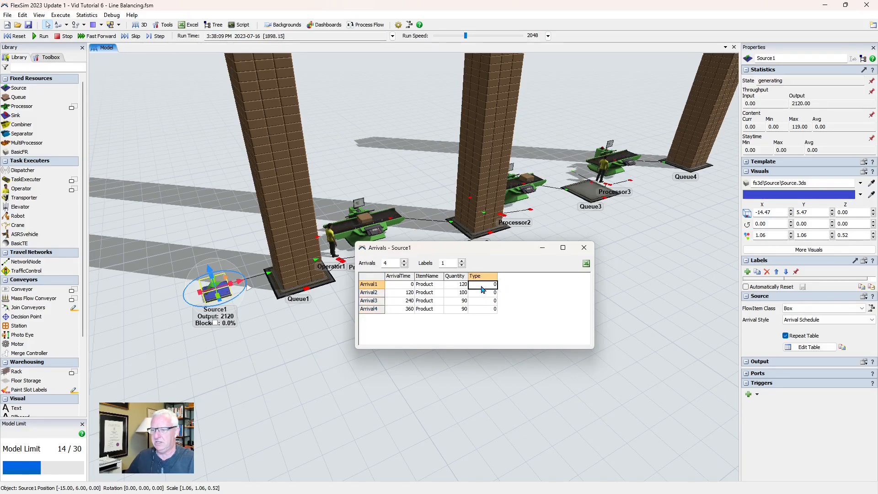
type("1")
left_click(484, 295)
type("2")
left_click(486, 302)
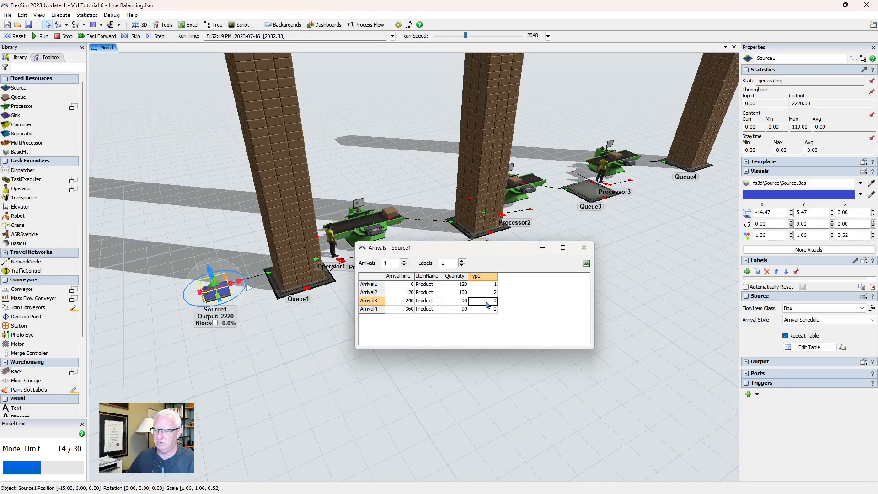
type("3")
left_click(485, 310)
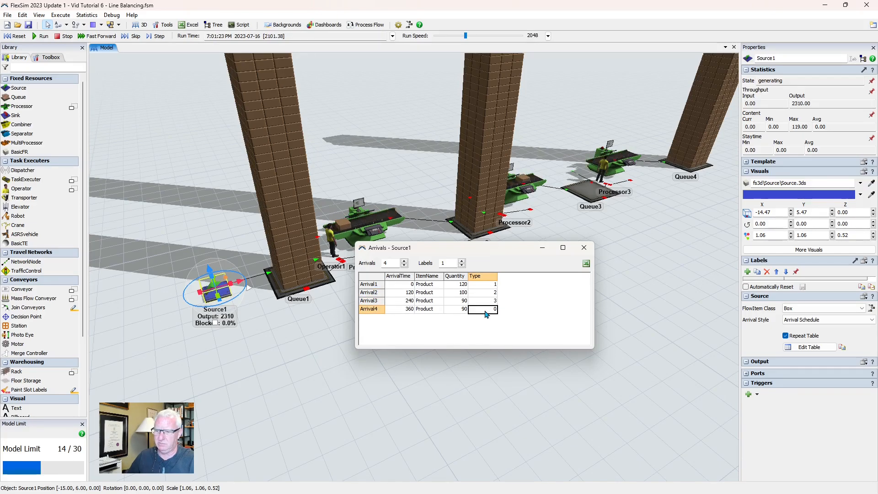
type("4")
left_click(545, 318)
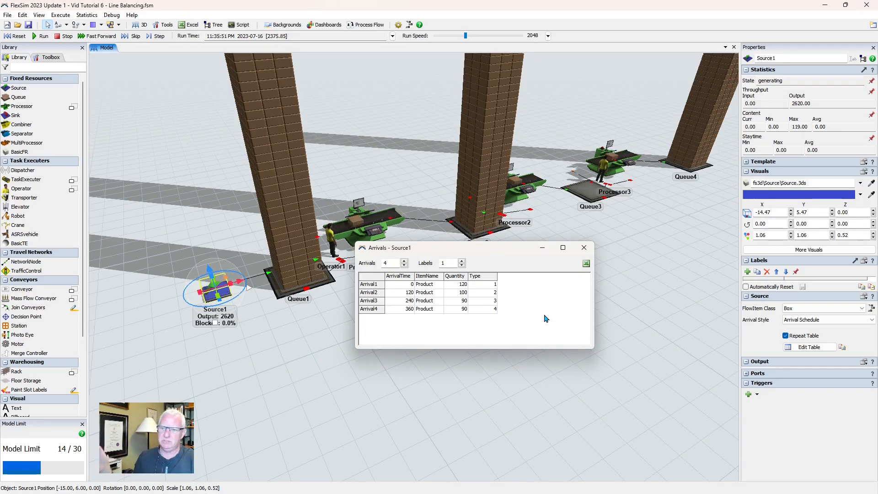
Close the arrivals table, check Processor2's statistics during a run of the line, and stop and reset the model
left_click(583, 248)
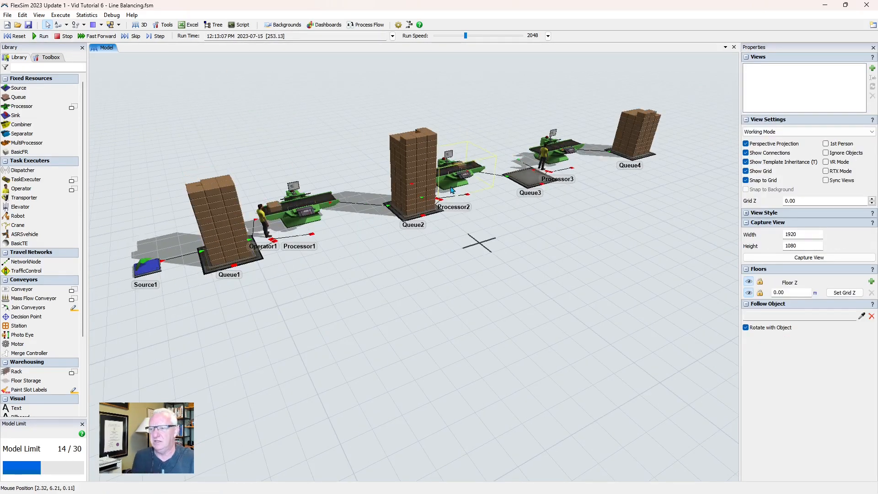
left_click_drag(485, 216, 415, 273)
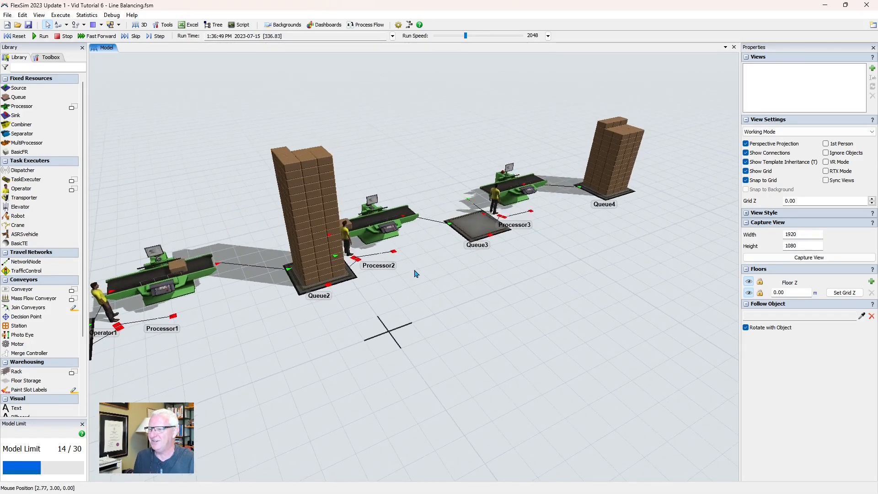
left_click(368, 225)
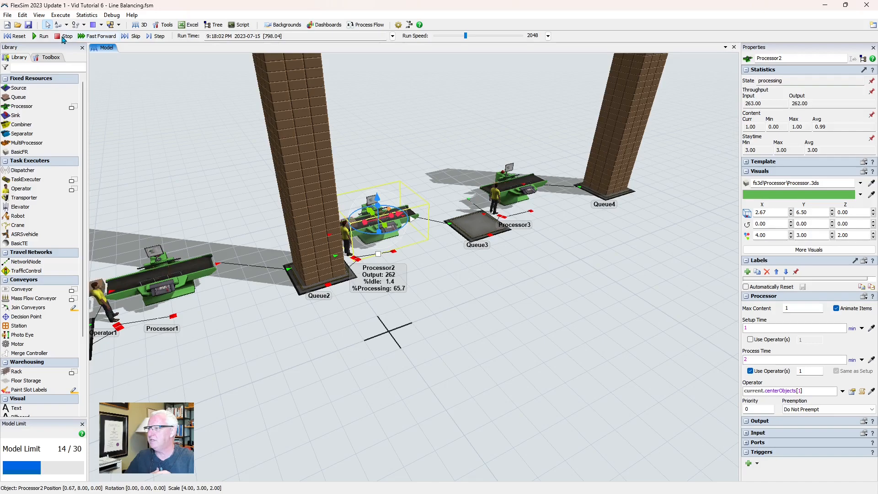
left_click(64, 36)
left_click(16, 36)
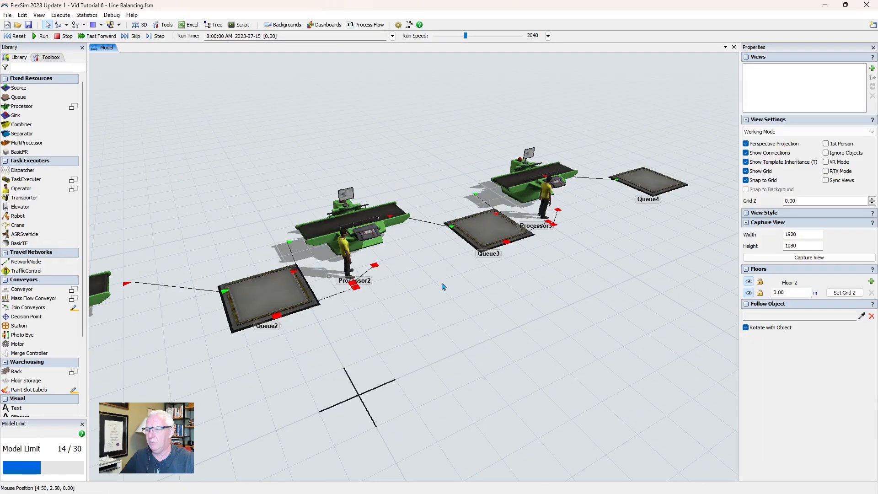
Set Processor2's maximum content to 10
scroll(437, 282, "up", 3)
left_click(342, 197)
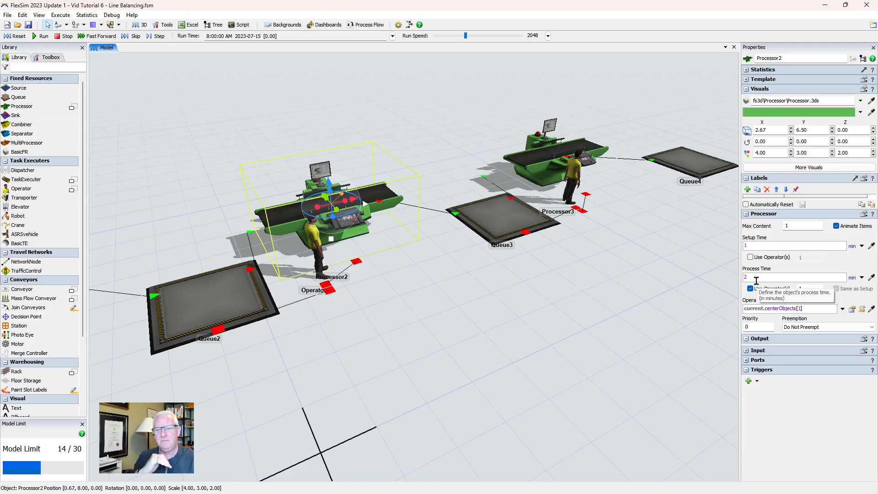
double_click(800, 226)
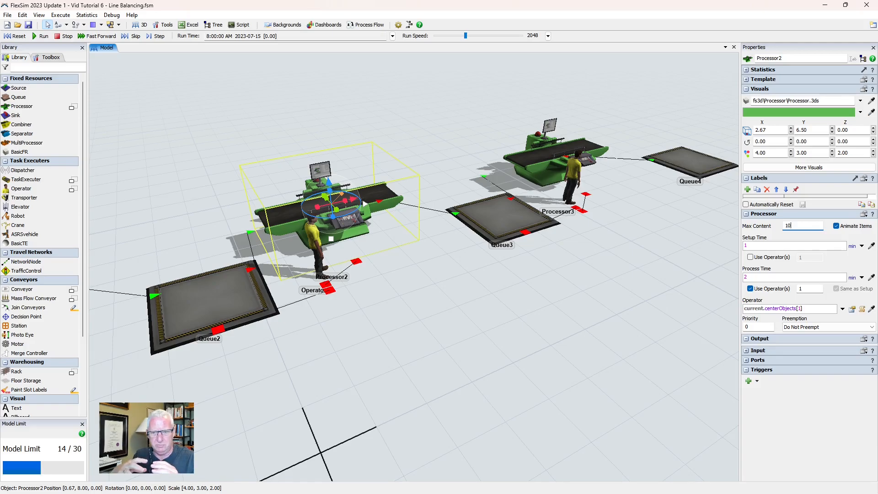
left_click(756, 277)
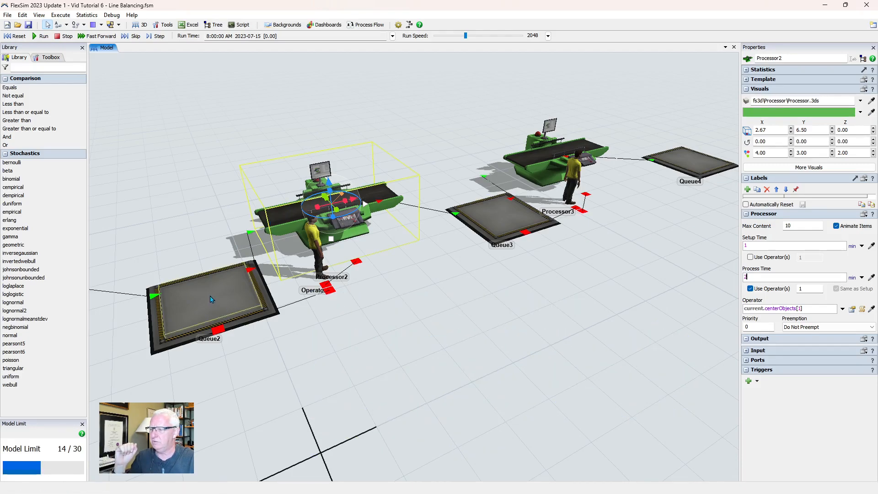
Lower the run speed to 32 and run the model with Queue2 and Processor2 in view
left_click(185, 170)
left_click_drag(184, 166, 209, 165)
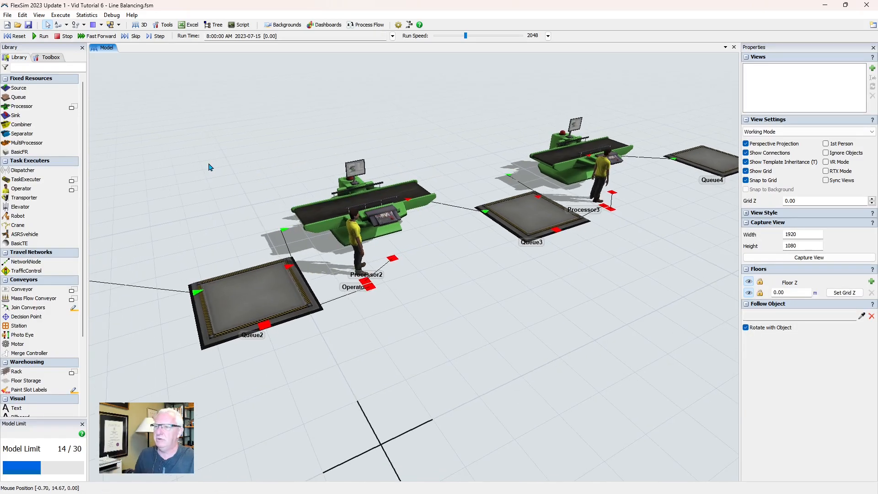
key("ctrl+Down")
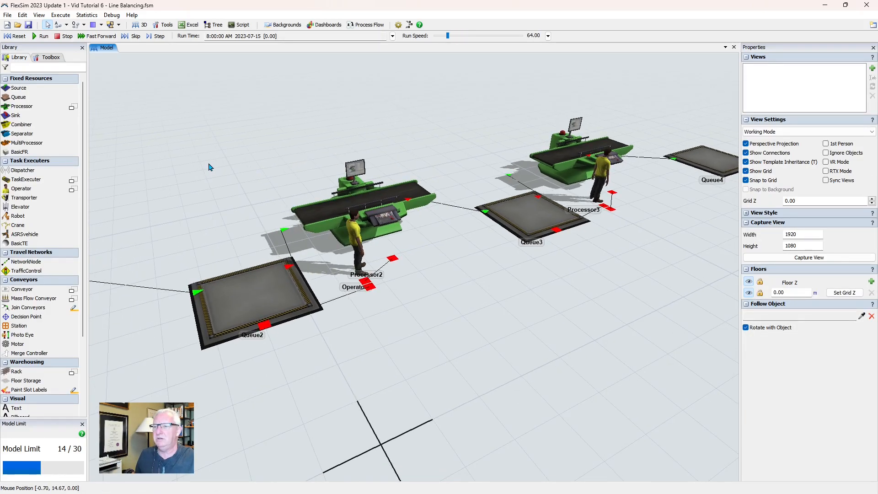
left_click(44, 38)
left_click_drag(139, 180, 269, 206)
scroll(216, 183, "down", 3)
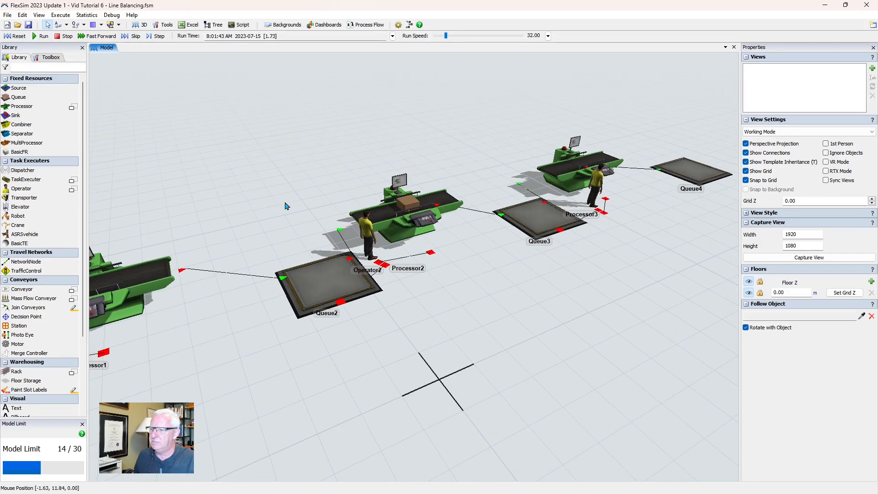
Check Processor2's content and throughput statistics during the run, and stop and reset the model
left_click(445, 226)
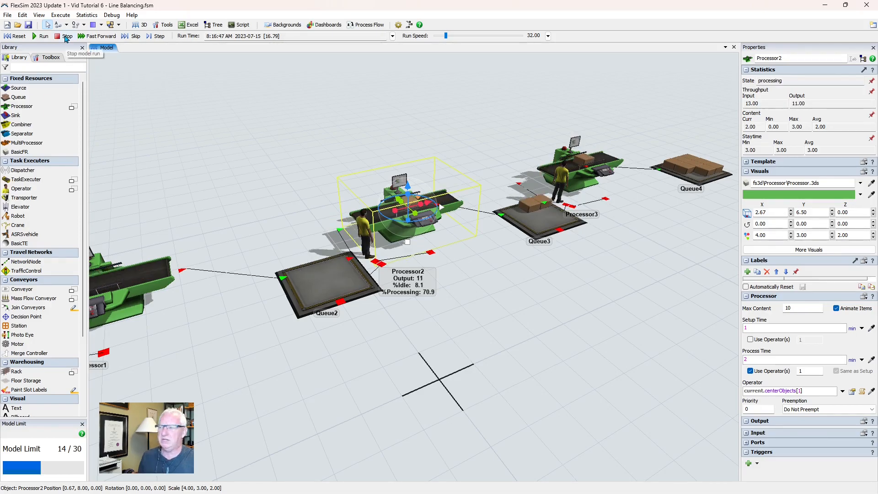
left_click(66, 37)
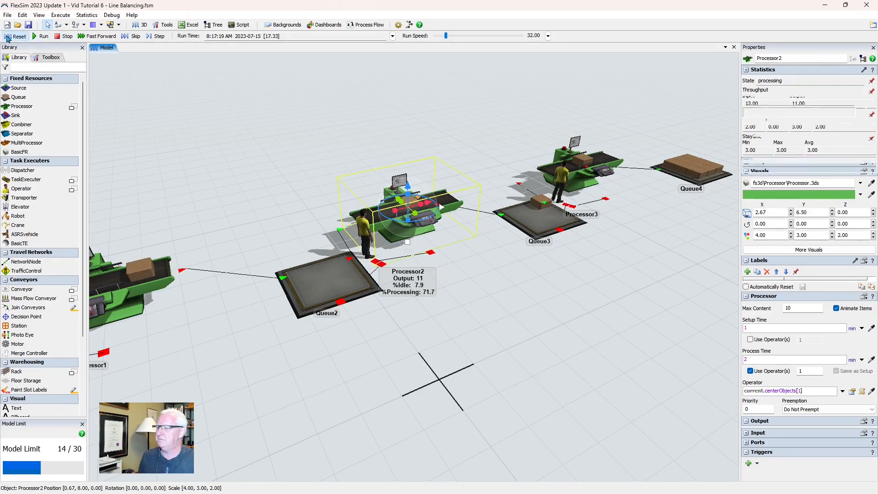
left_click(8, 36)
Turn on Perform Batching for Queue2 with a target batch size of 10
left_click(333, 277)
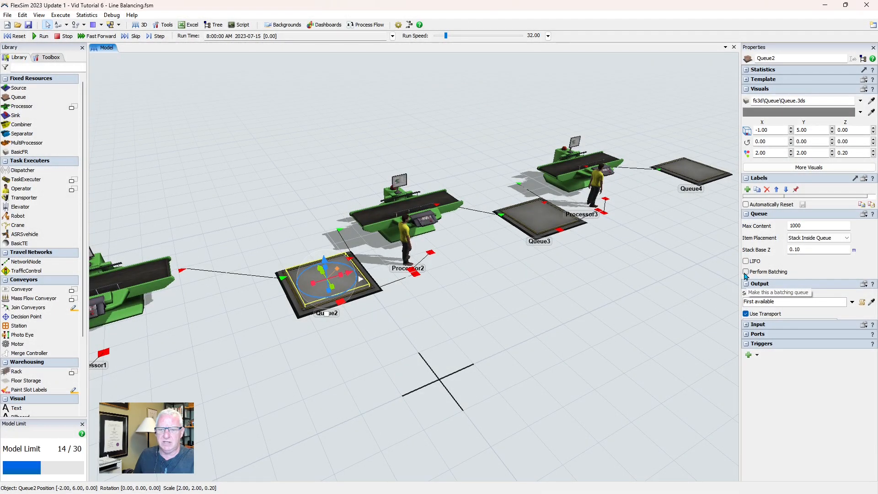
left_click(745, 272)
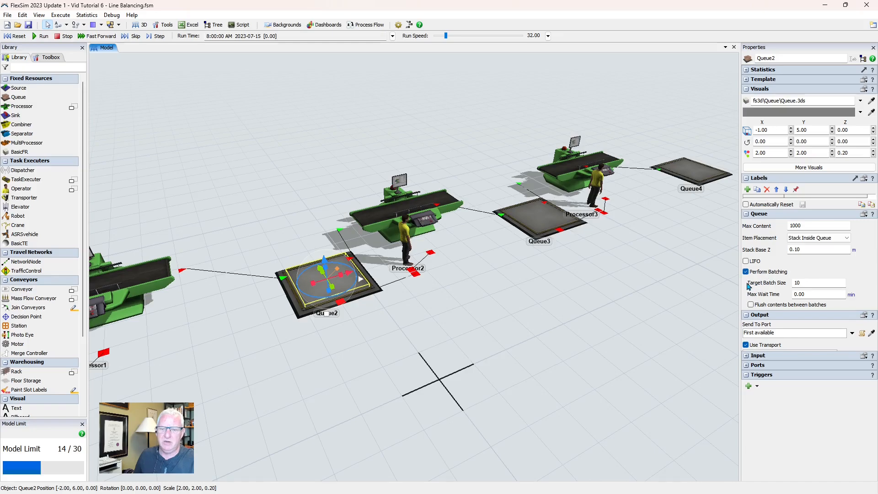
left_click(811, 282)
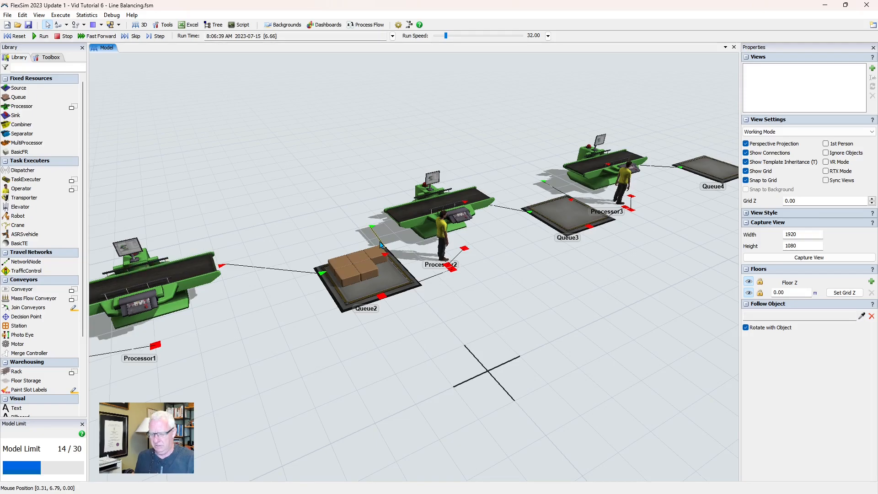
Set Processor2's process time to 20 min and rerun the line at speed 64, checking the processor's statistics
key("ctrl+Up")
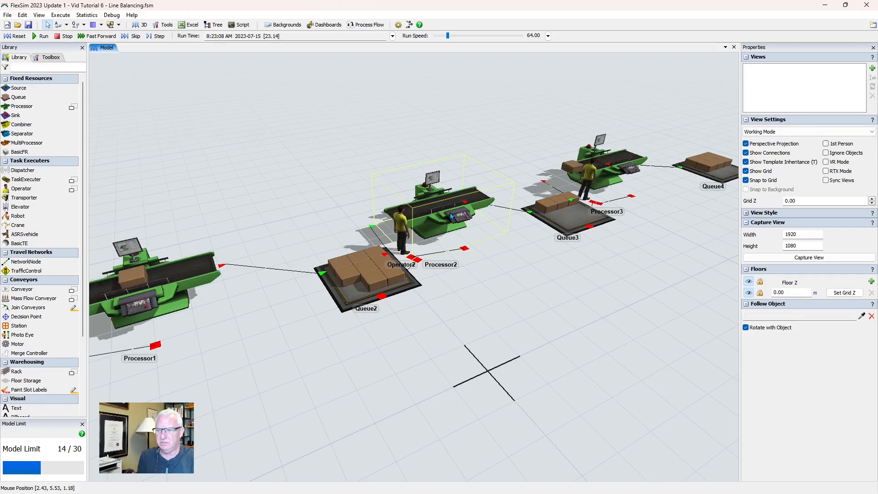
left_click(450, 212)
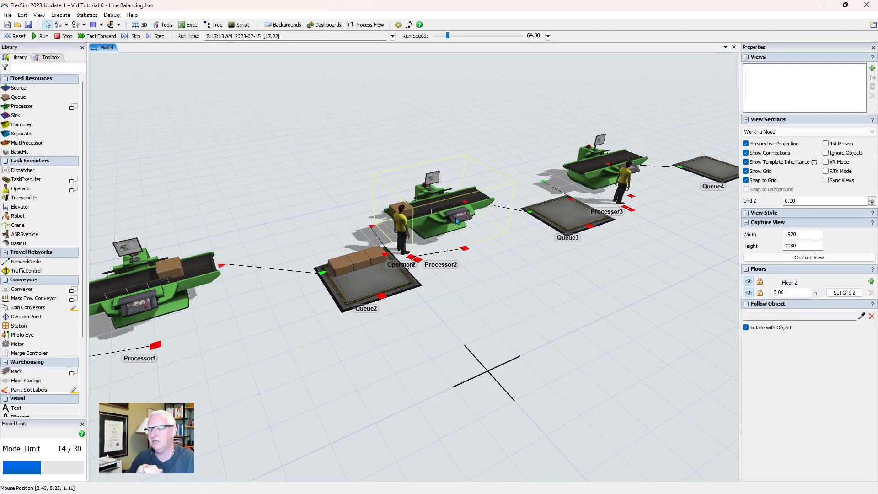
left_click(456, 222)
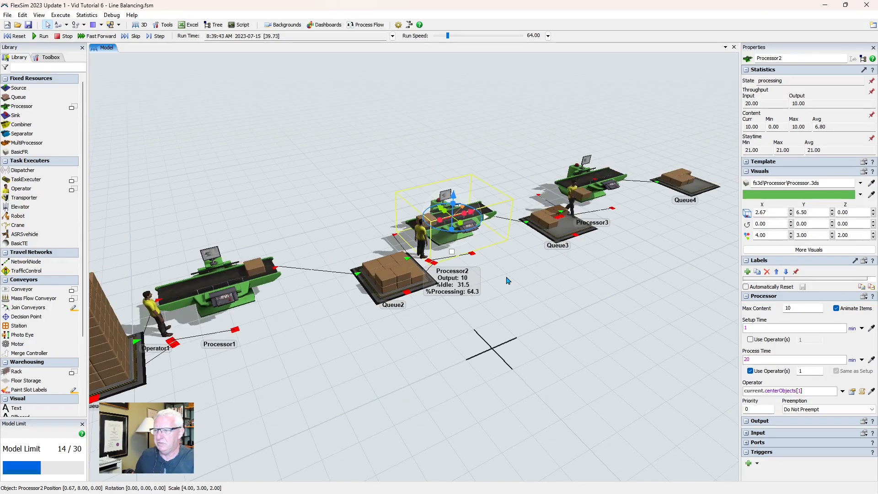
scroll(507, 283, "down", 2)
scroll(530, 297, "down", 2)
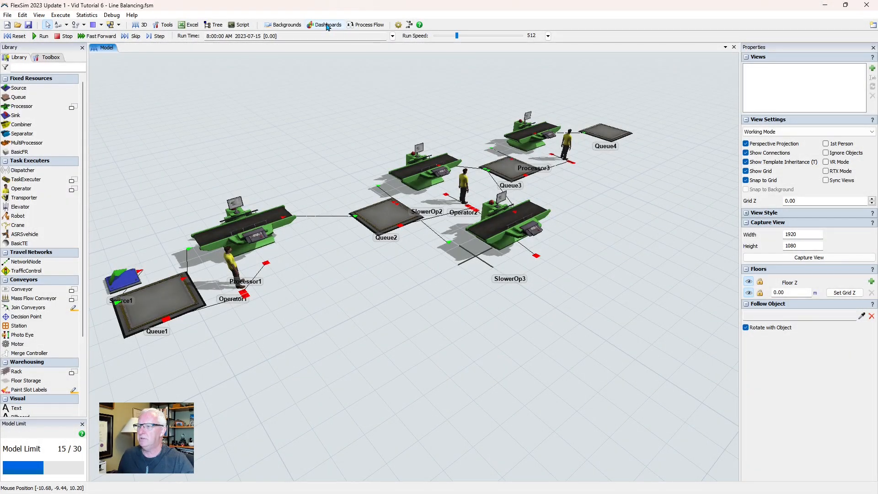
Add a blank dashboard and place a State bar chart and a State Gantt chart on it
left_click(328, 26)
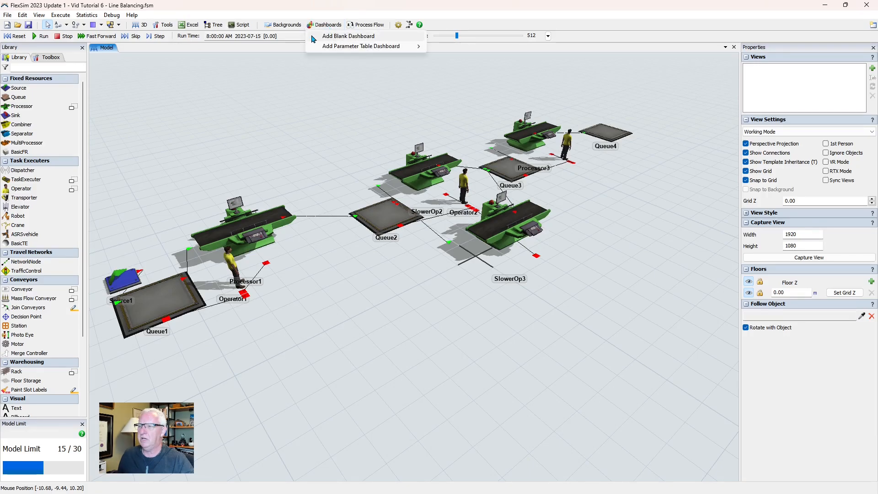
left_click(344, 36)
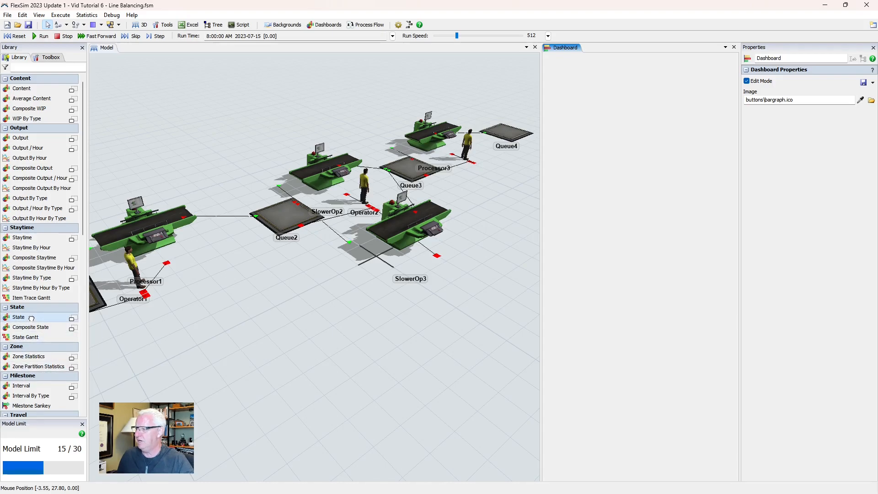
left_click(606, 78)
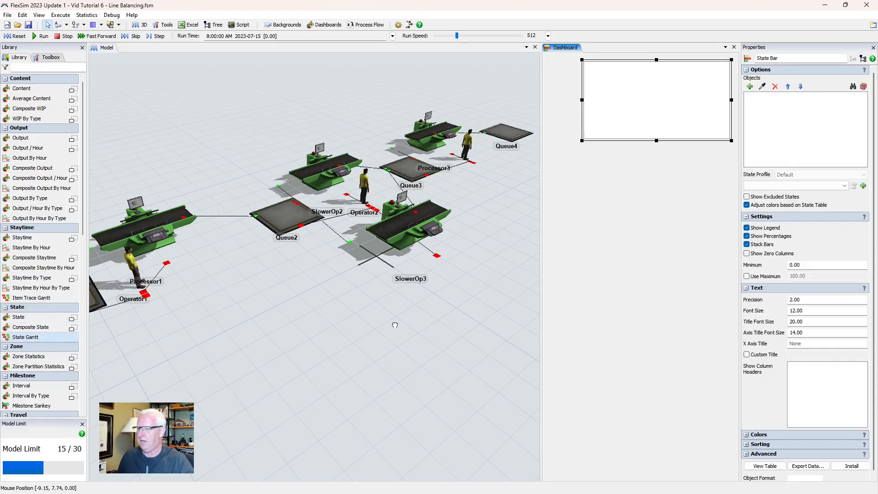
Choose the objects for the State Bar chart from the processors, including Processor1 and Processor3
left_click(750, 86)
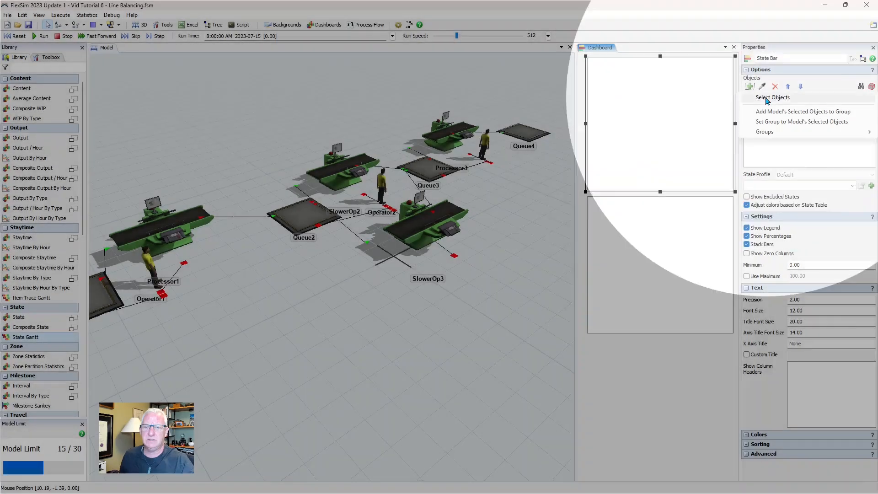
left_click(770, 98)
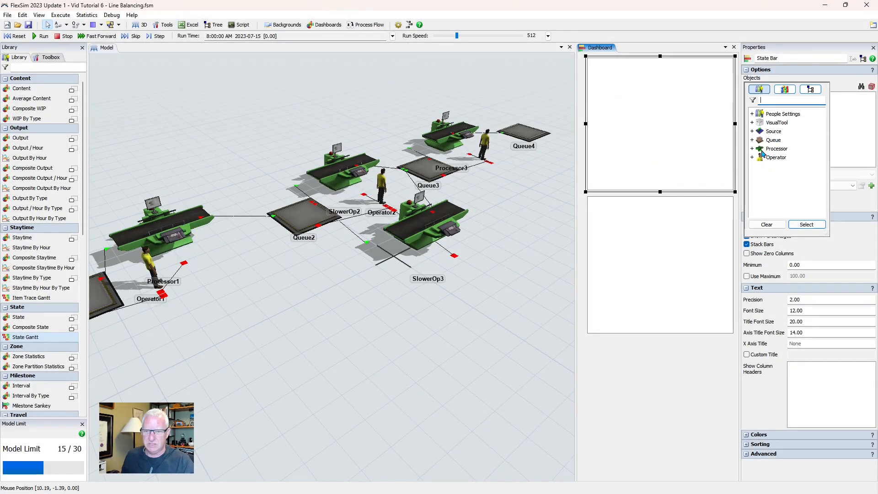
left_click(752, 149)
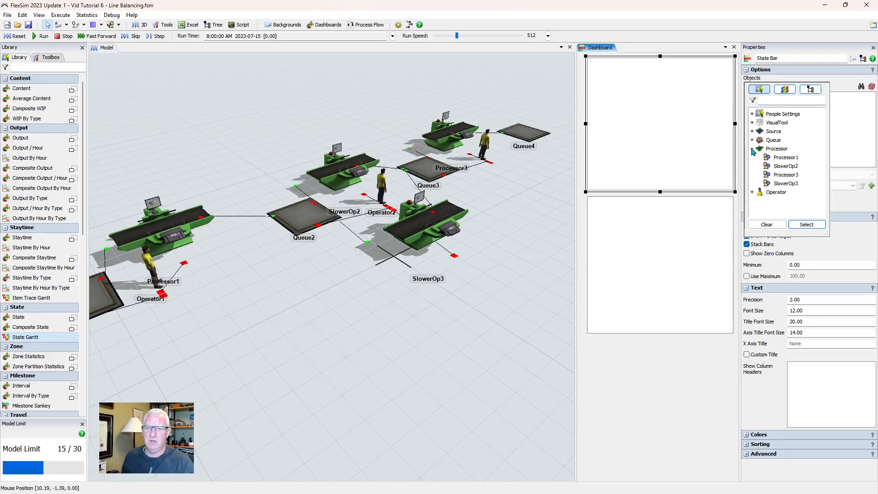
left_click(782, 158)
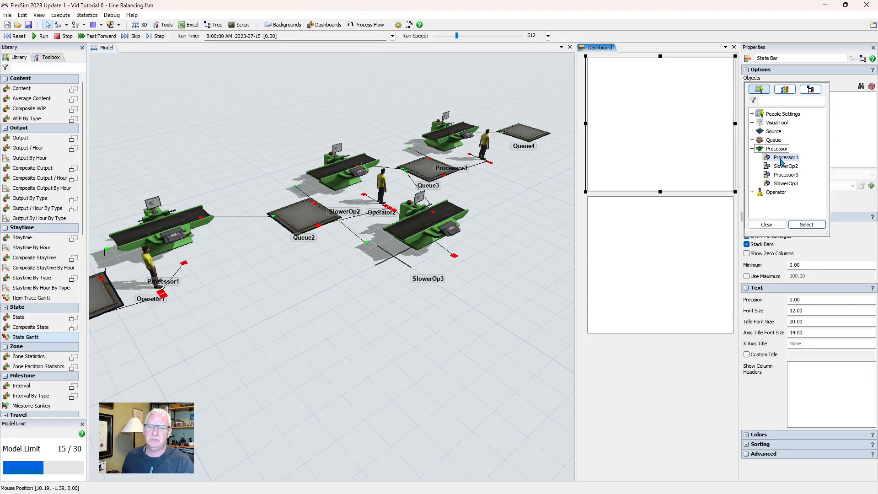
left_click(783, 177, "ctrl")
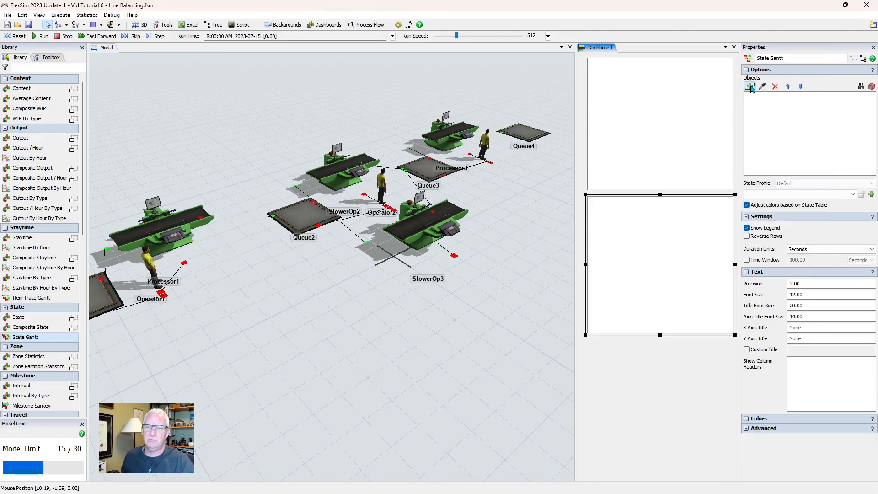
Add Processor1, SlowerOp2, Processor3 and SlowerOp3 as the State Gantt chart's objects
left_click(751, 87)
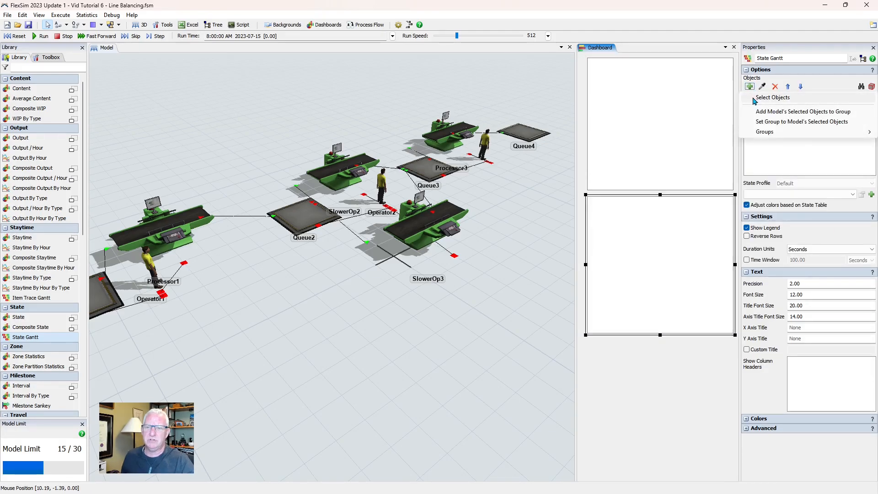
left_click(753, 98)
left_click(752, 149)
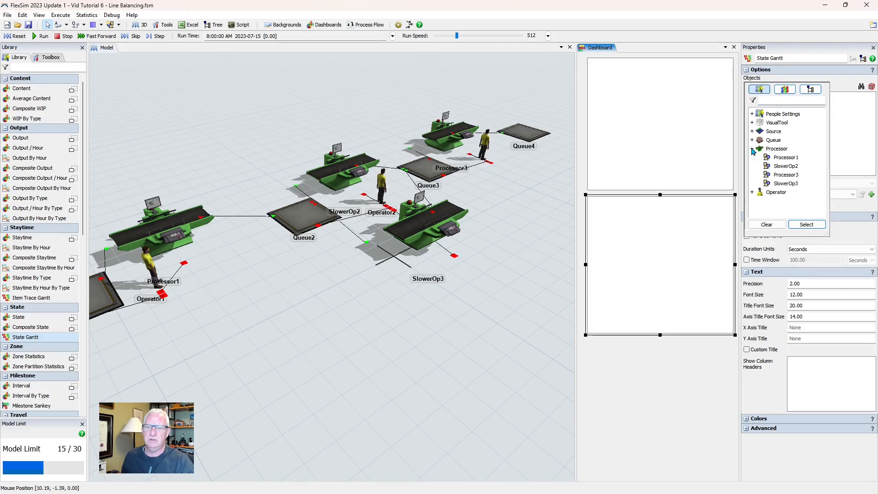
left_click(779, 159)
left_click(780, 165, "ctrl")
left_click(781, 176, "ctrl")
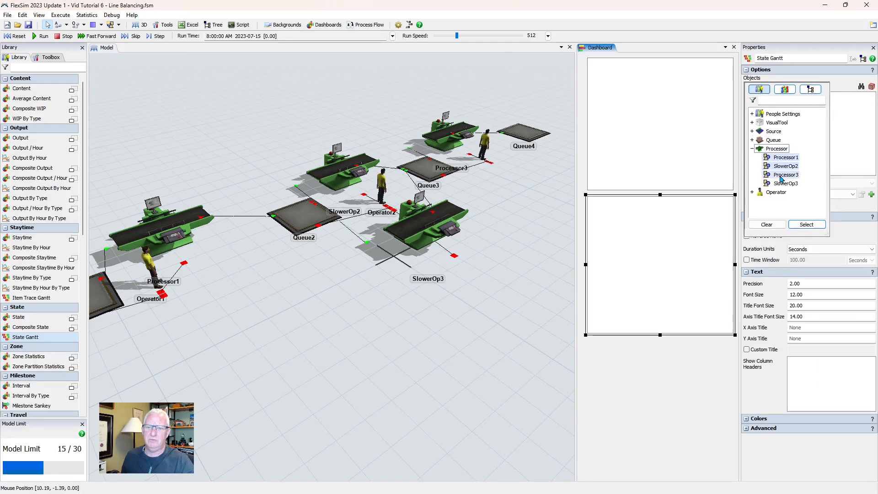
left_click(806, 224)
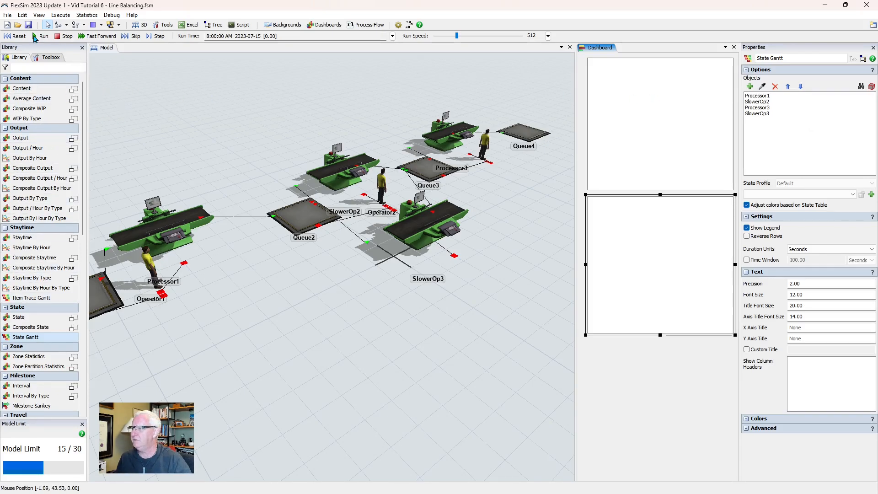
Reset and run the model, and select StateTable1 as the State Bar chart's state table
left_click(14, 37)
left_click(42, 36)
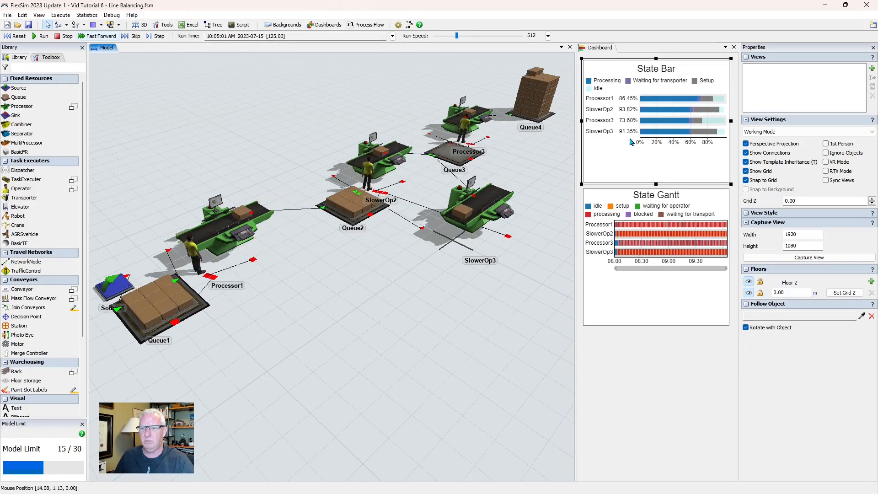
left_click(690, 141)
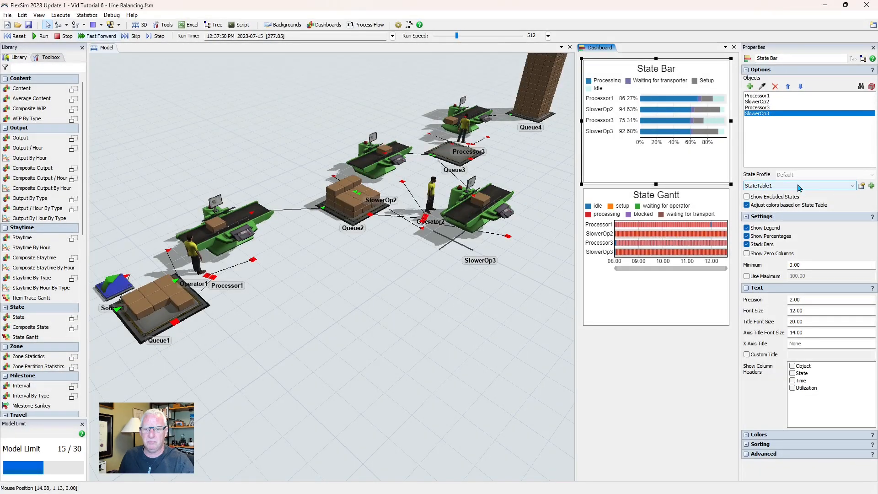
left_click(799, 187)
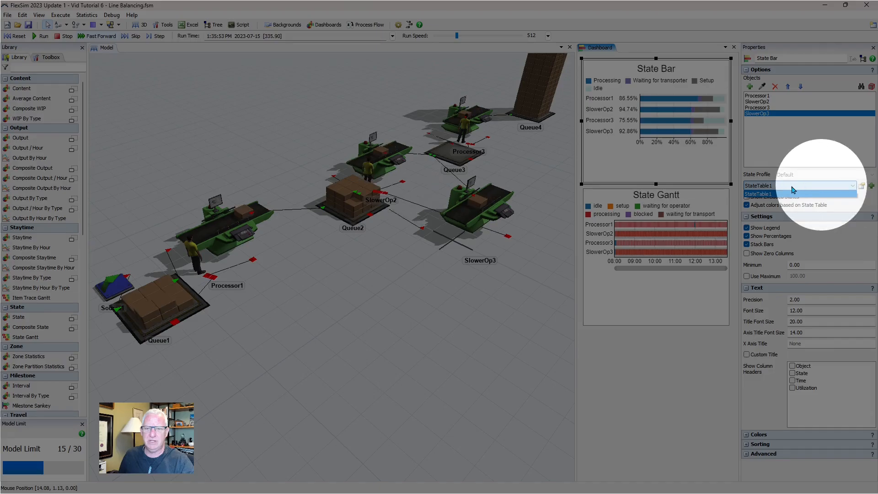
left_click(755, 194)
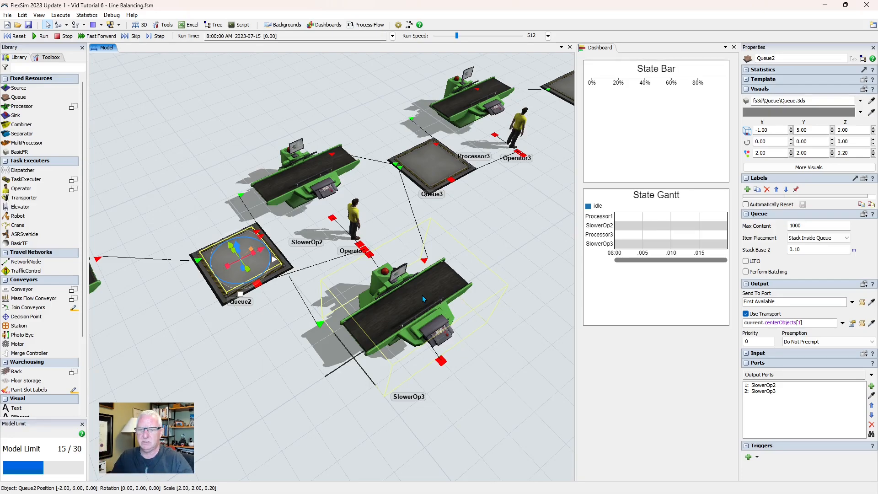
Review Queue2's Round Robin options for Send To Port and examine the processor states on the State Bar and State Gantt charts
left_click(852, 302)
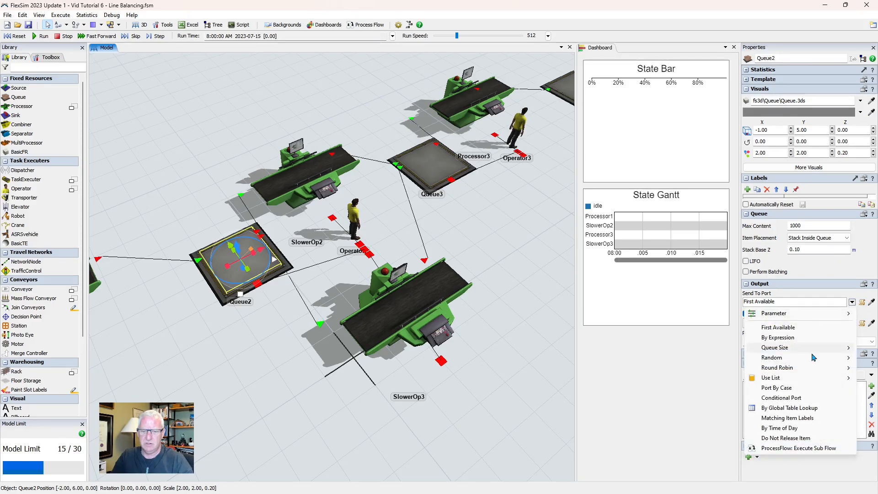
mouse_move(793, 370)
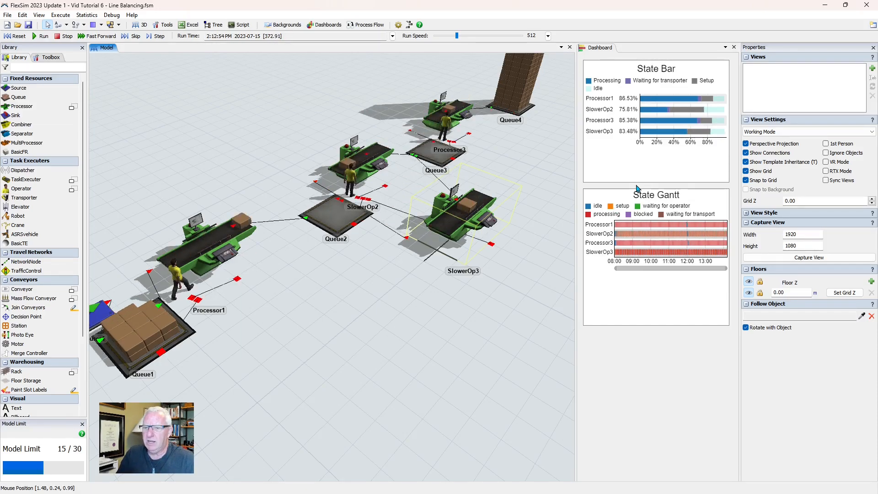
mouse_move(642, 106)
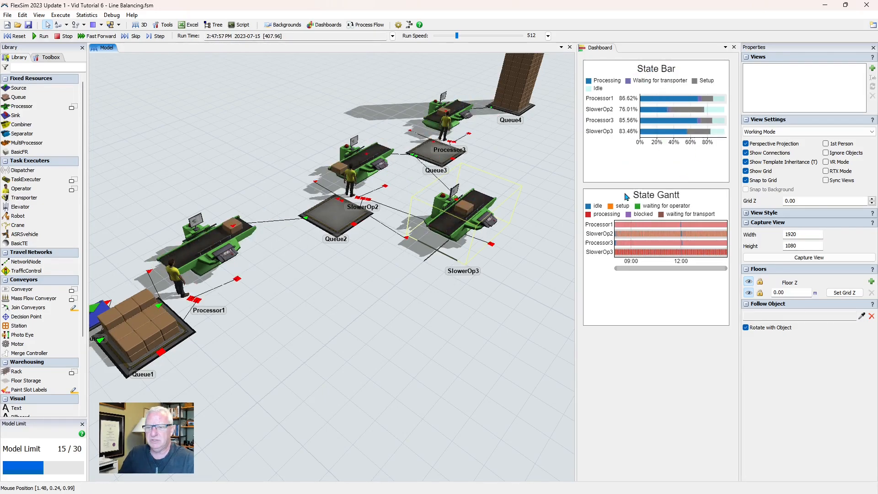
mouse_move(698, 252)
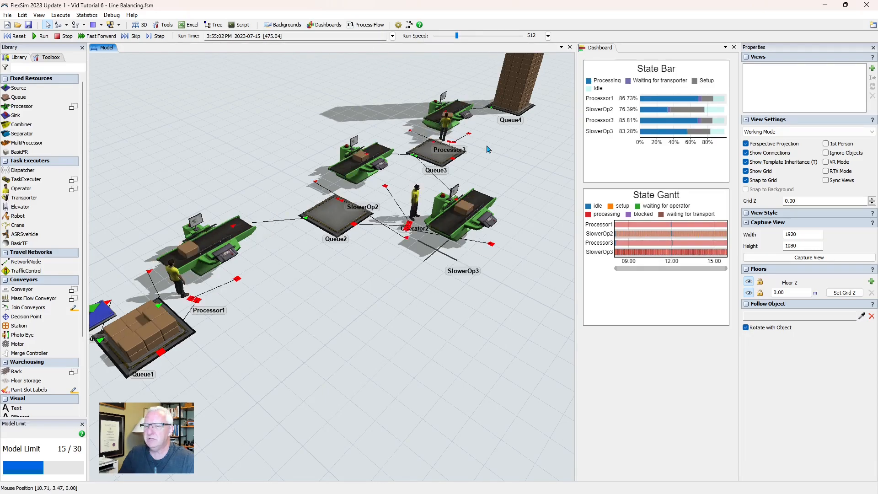
mouse_move(651, 255)
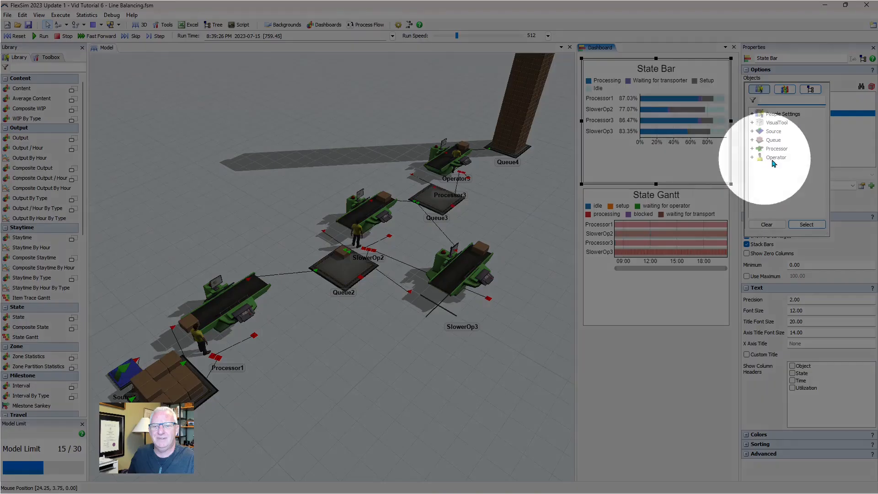
Add Operator1, Operator2 and Operator3 to the State Bar chart's objects
double_click(765, 158)
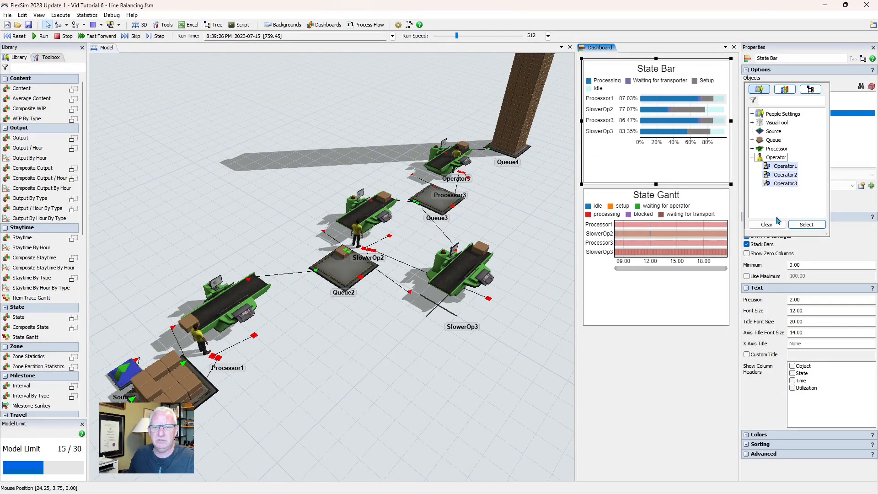
left_click(794, 224)
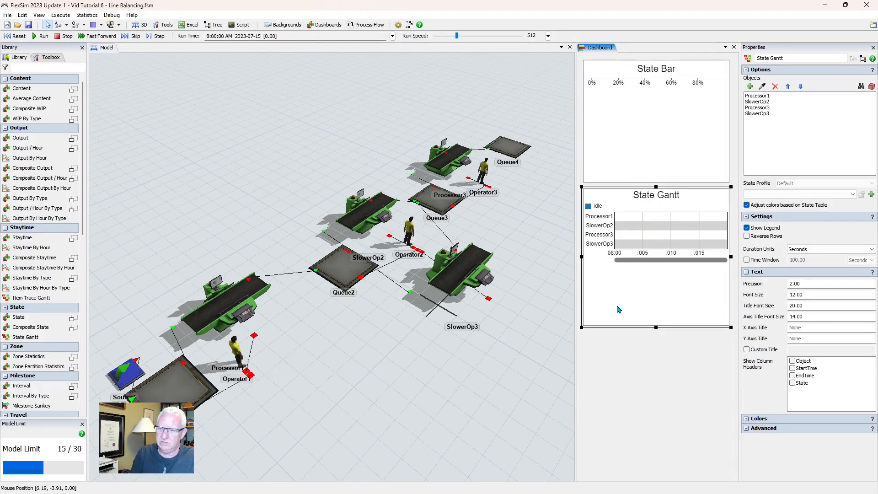
Delete the State Gantt chart and extend the State Bar chart downward into the freed dashboard space
key("Delete")
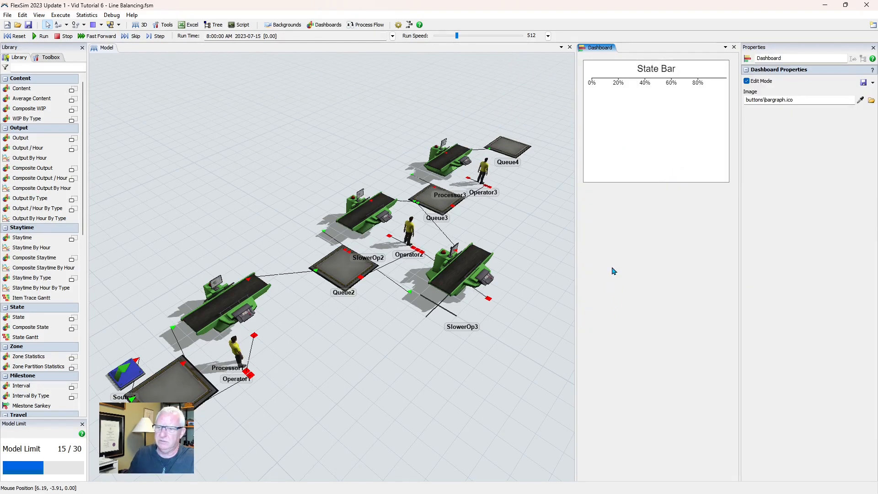
left_click(605, 173)
left_click_drag(655, 185, 655, 285)
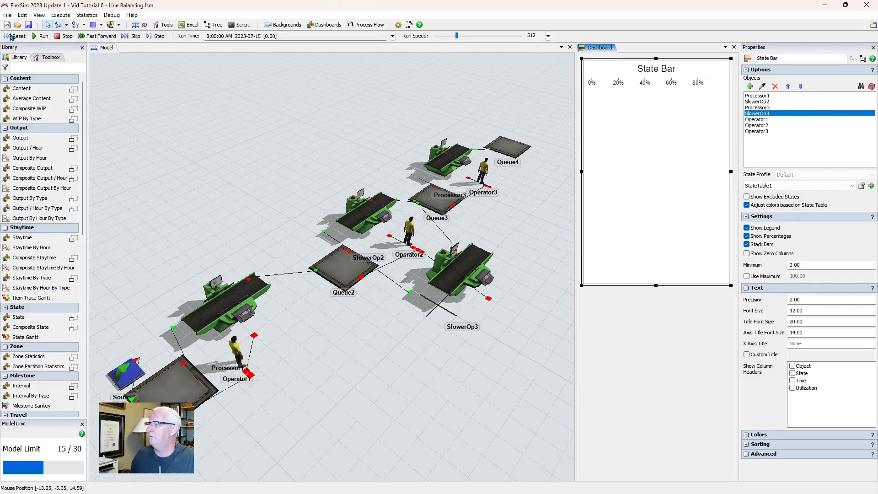
Run the model and compare the operators' states with the processors' on the State Bar chart
left_click(44, 37)
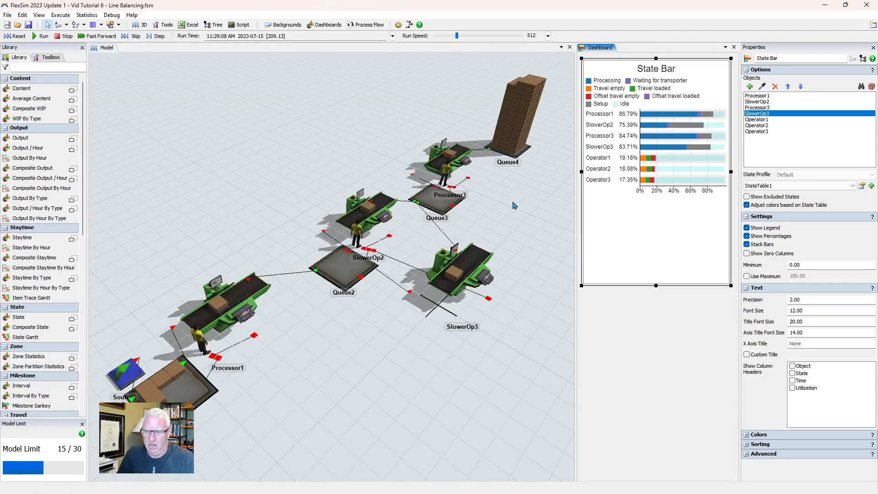
left_click(298, 225)
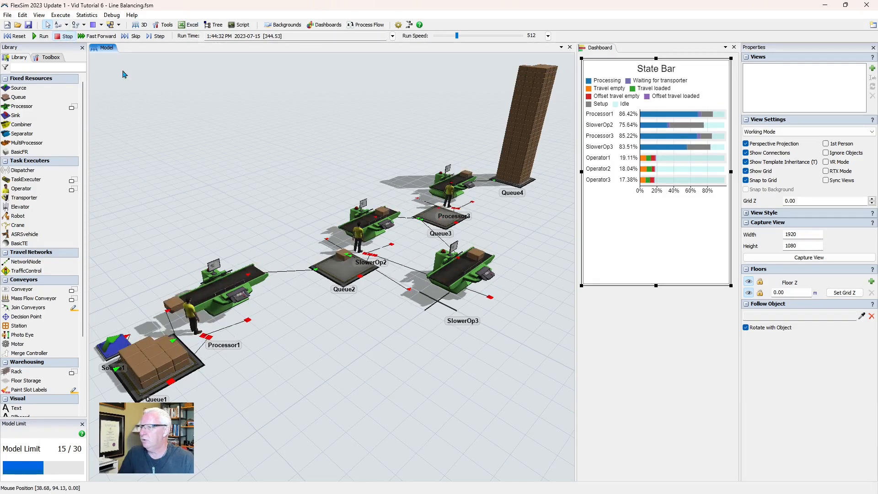
mouse_move(692, 161)
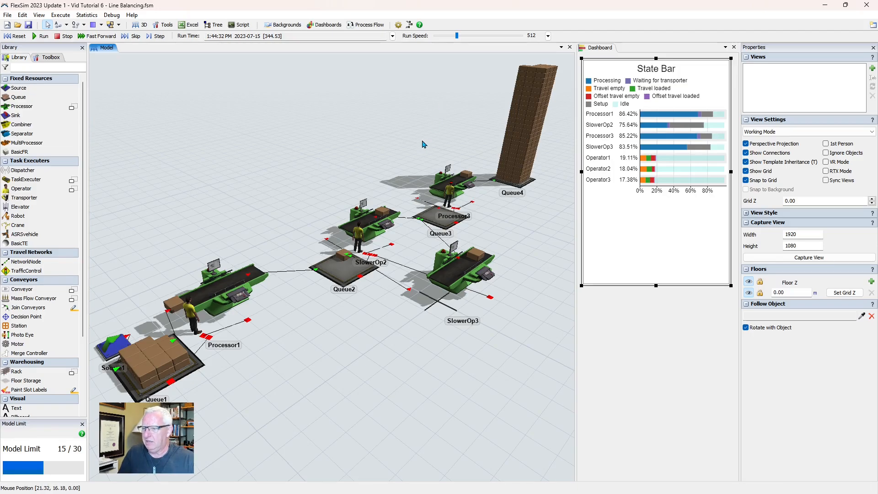
Try to delete Operator1 beside Processor1
scroll(425, 145, "down", 2)
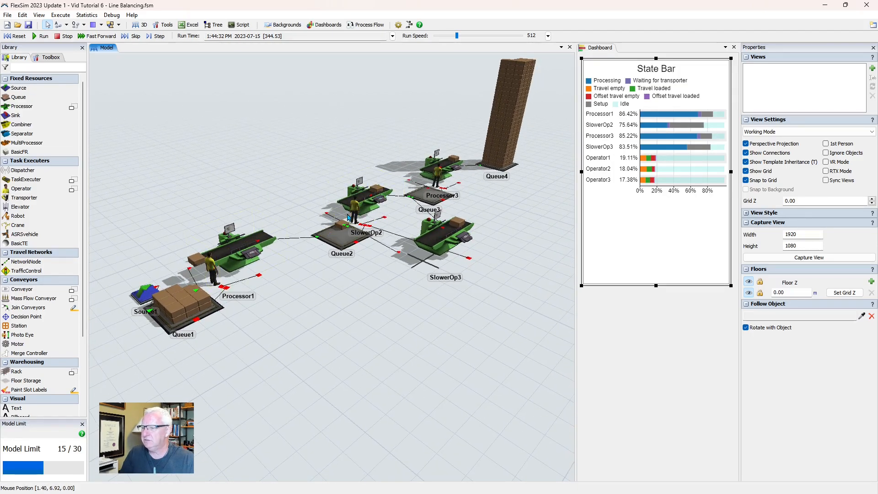
left_click(211, 266)
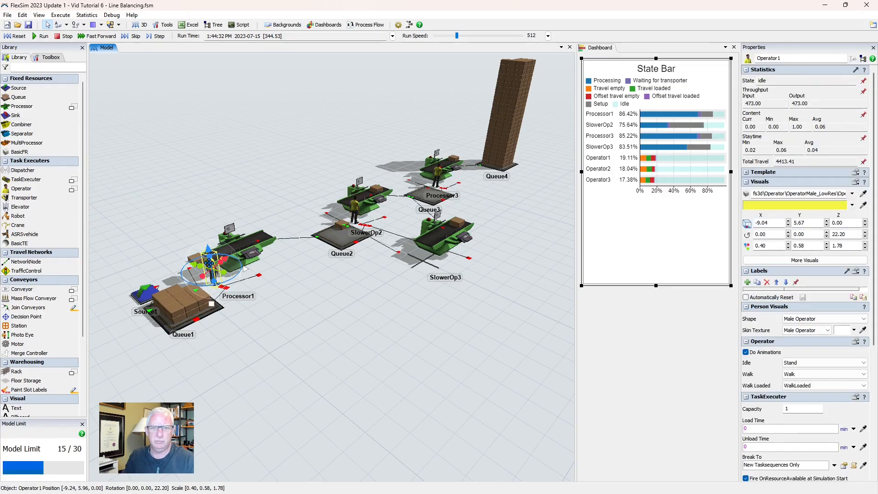
key("Delete")
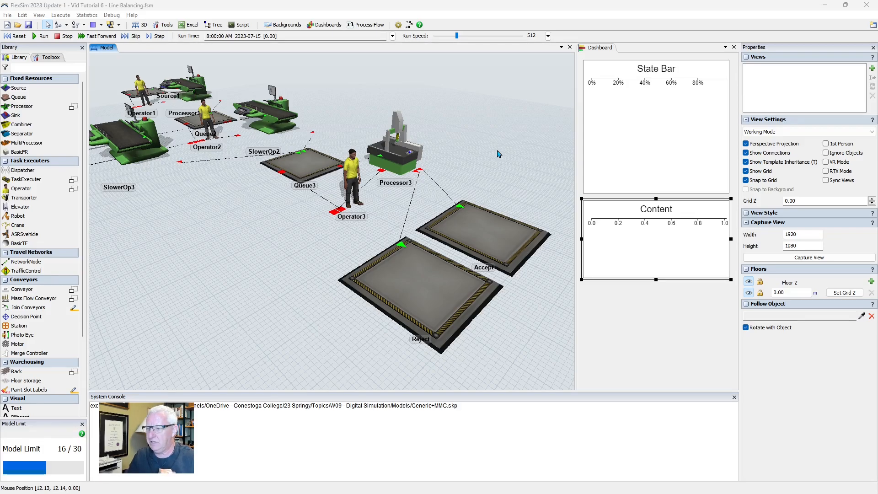
Move Processor3 to about X 10.89, Y 7.16 and rename it Inspection
left_click_drag(414, 177, 426, 185)
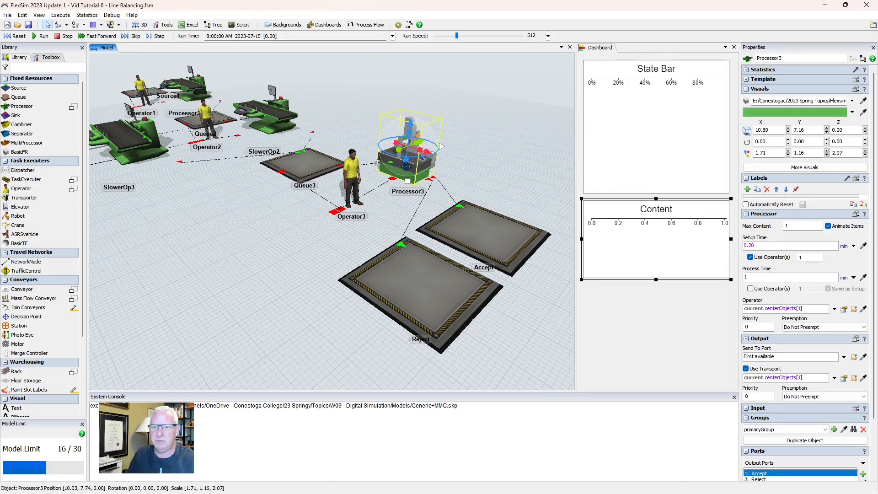
left_click_drag(789, 58, 757, 58)
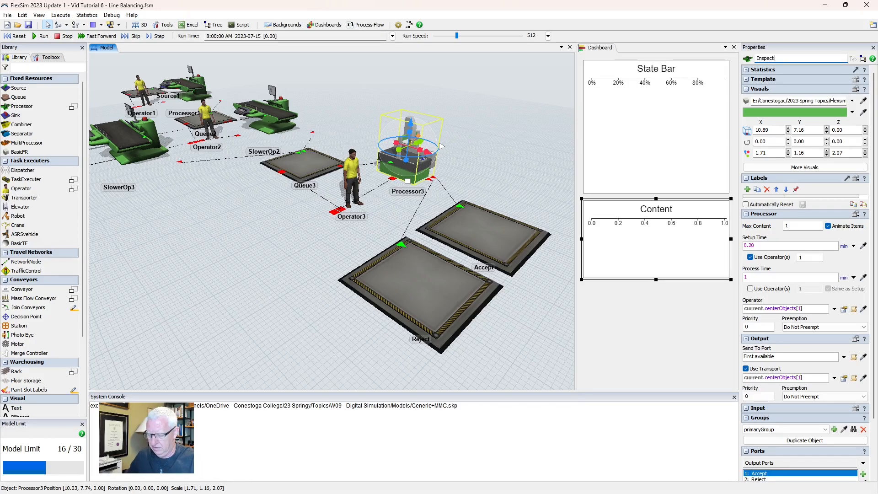
key("Return")
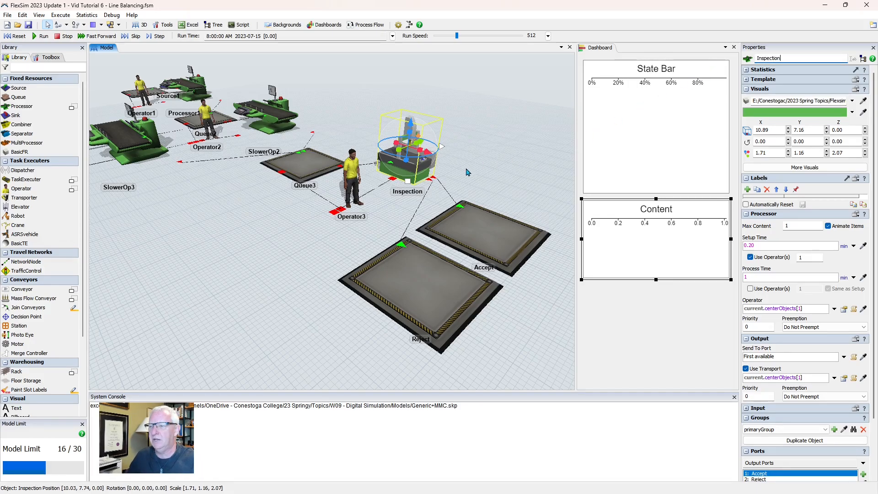
Examine the Inspection processor and its connections to the Accept and Reject queues
scroll(468, 171, "up", 4)
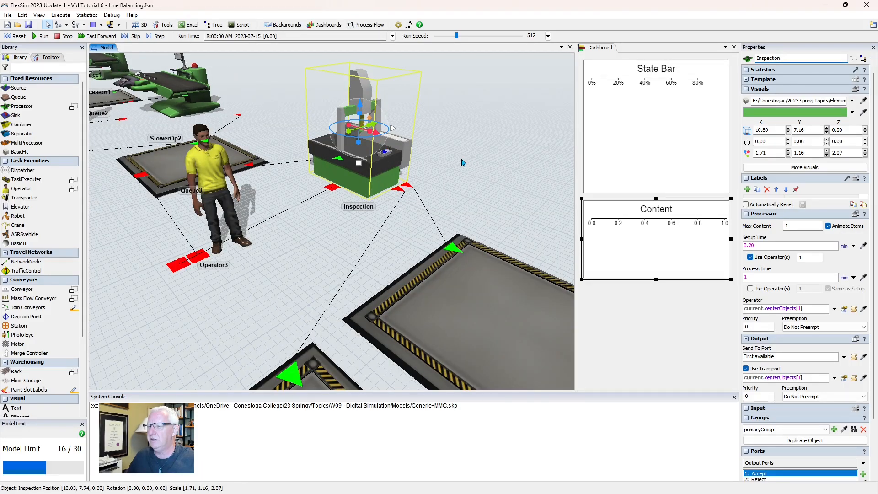
left_click(459, 156)
scroll(478, 176, "up", 1)
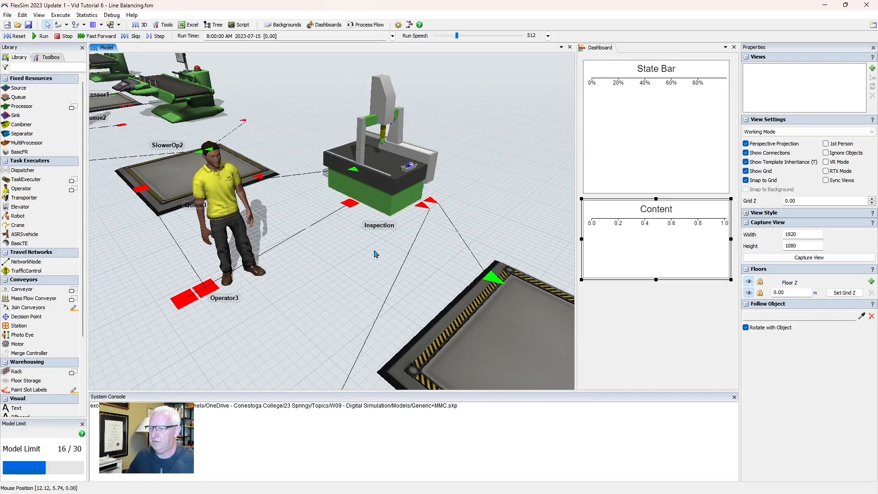
left_click_drag(372, 253, 335, 166)
scroll(337, 168, "down", 3)
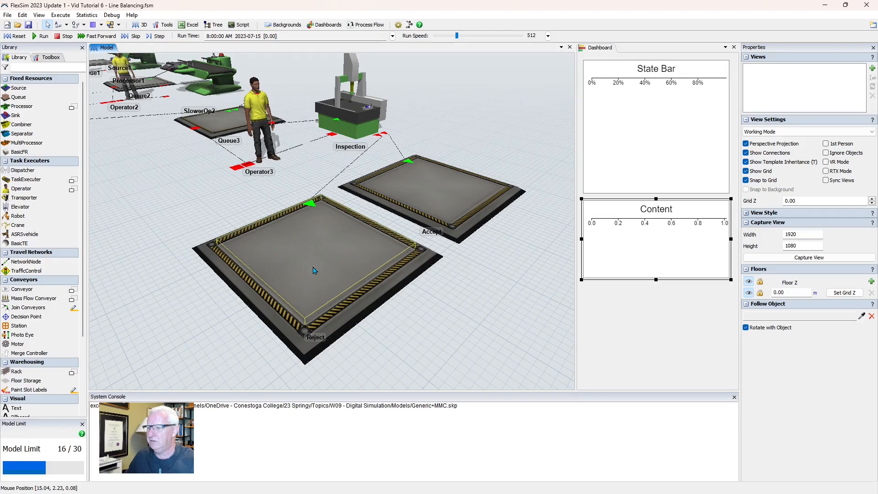
left_click(345, 107)
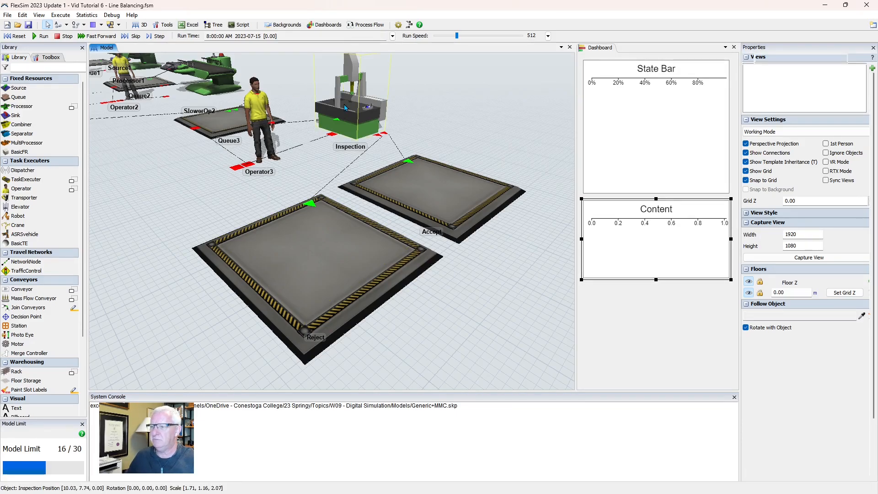
Set the Accept queue's color to bright green (0, 255, 0)
left_click(442, 195)
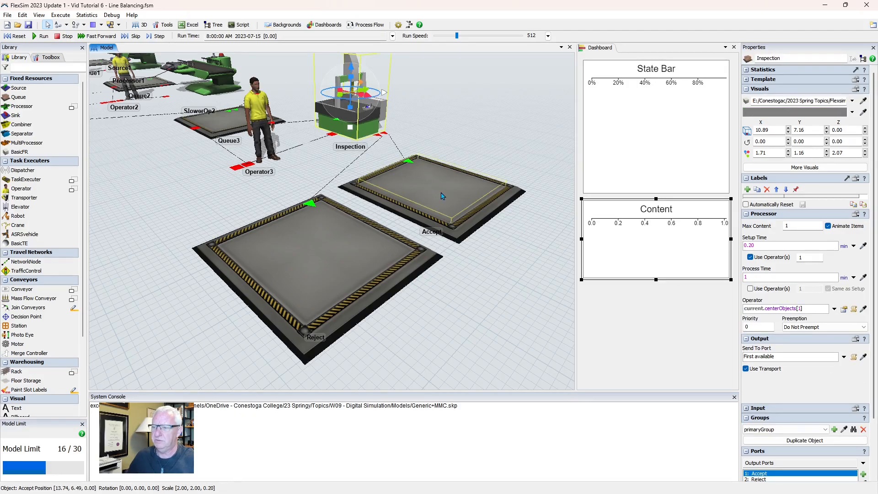
left_click(860, 113)
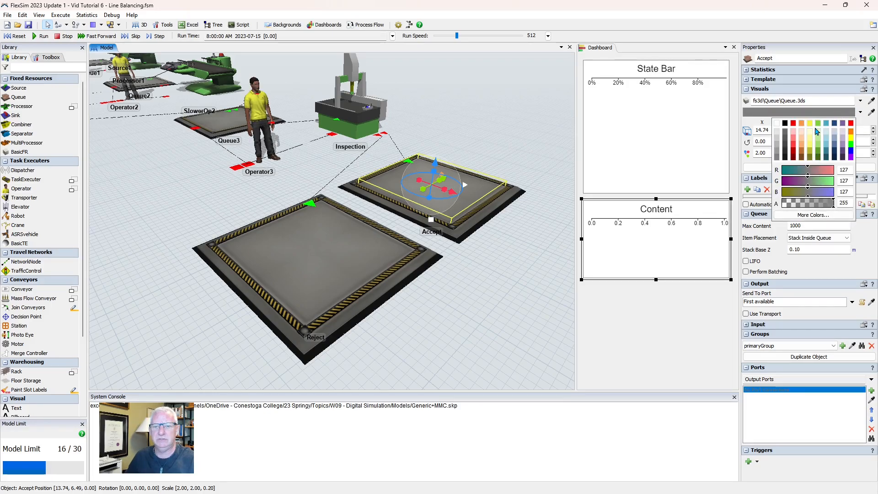
left_click(852, 148)
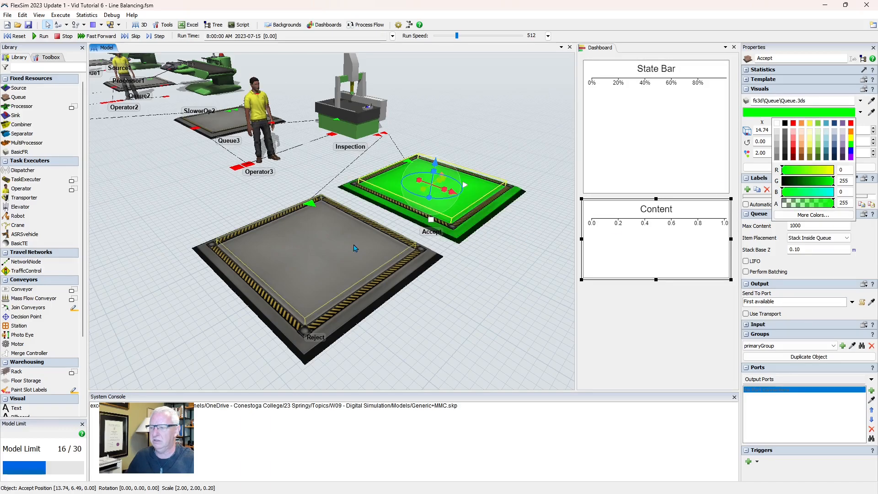
Set the Reject queue's color to bright red
left_click(339, 243)
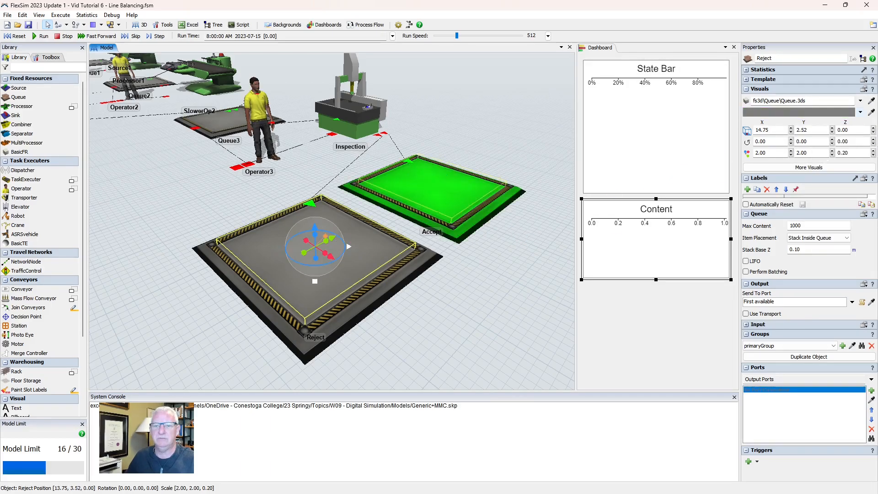
left_click(861, 113)
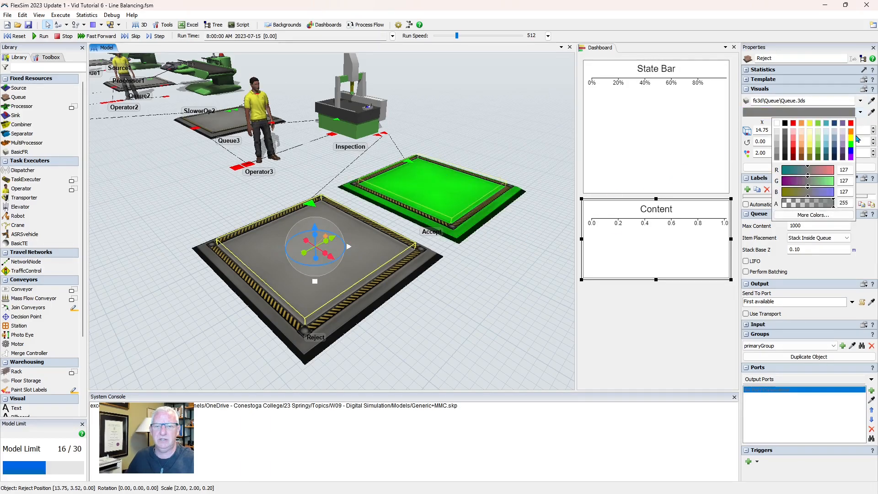
left_click(850, 126)
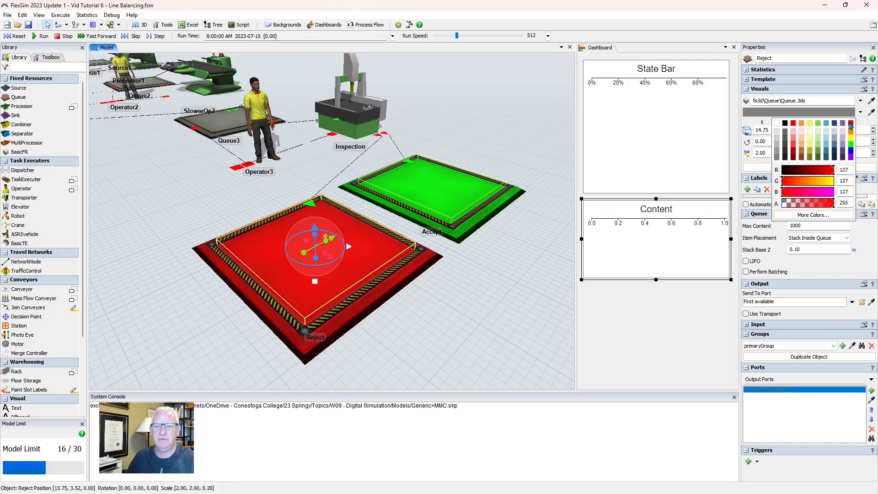
left_click(523, 139)
scroll(522, 139, "up", 2)
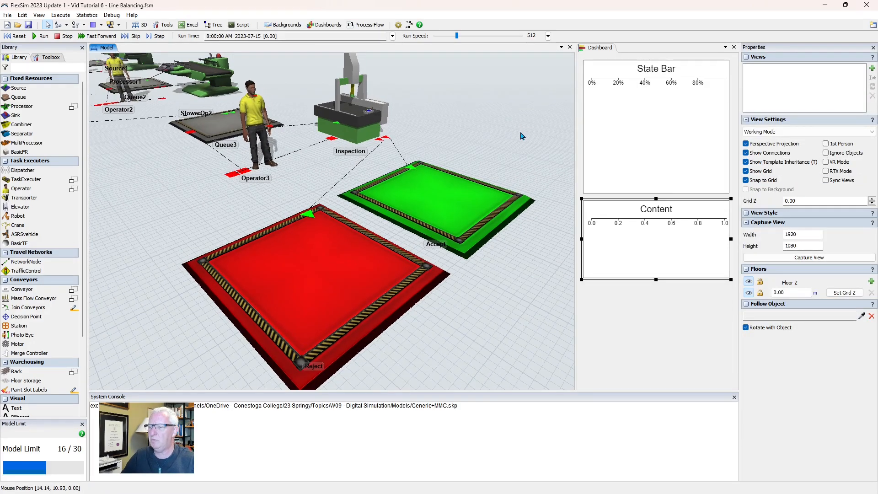
right_click_drag(522, 137, 531, 134)
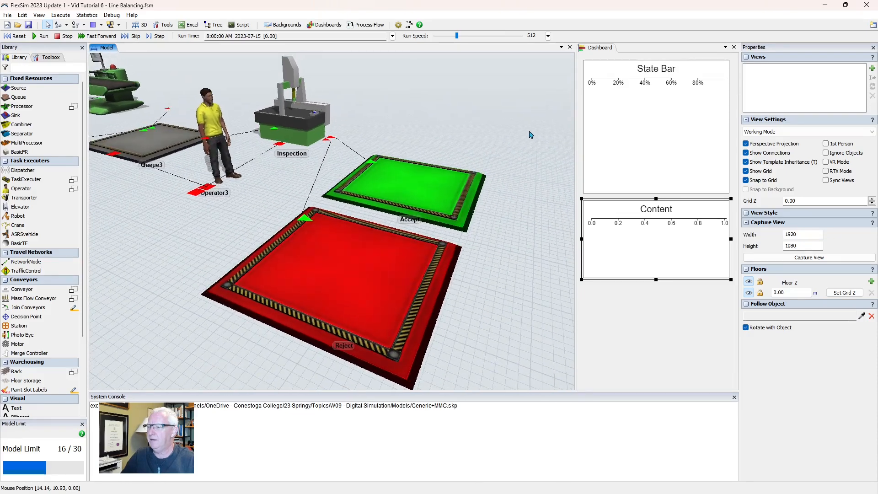
Route the Inspection processor's output randomly by percentage, sending 96 percent to port 1, and add a second percentage entry
left_click(305, 136)
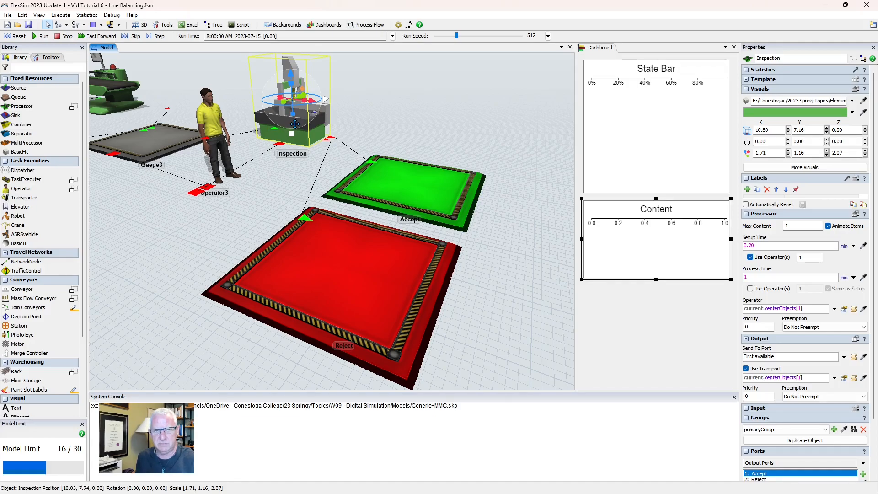
key("ctrl")
key("ctrl")
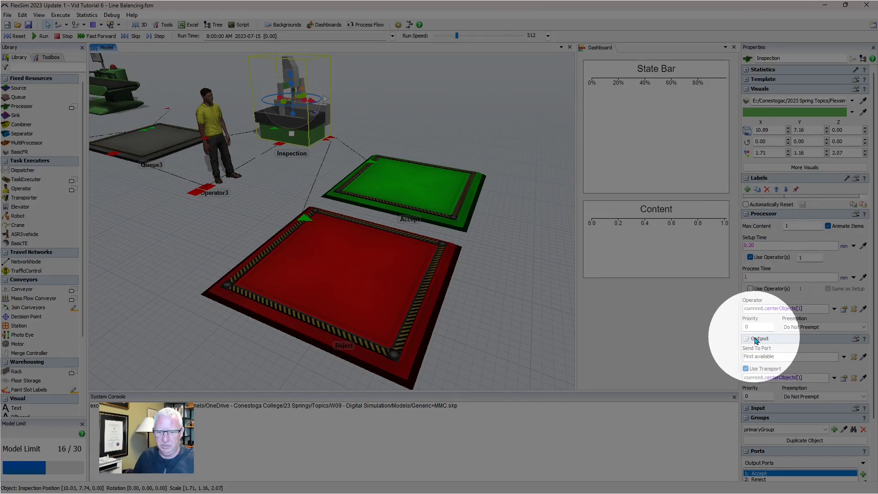
left_click(844, 357)
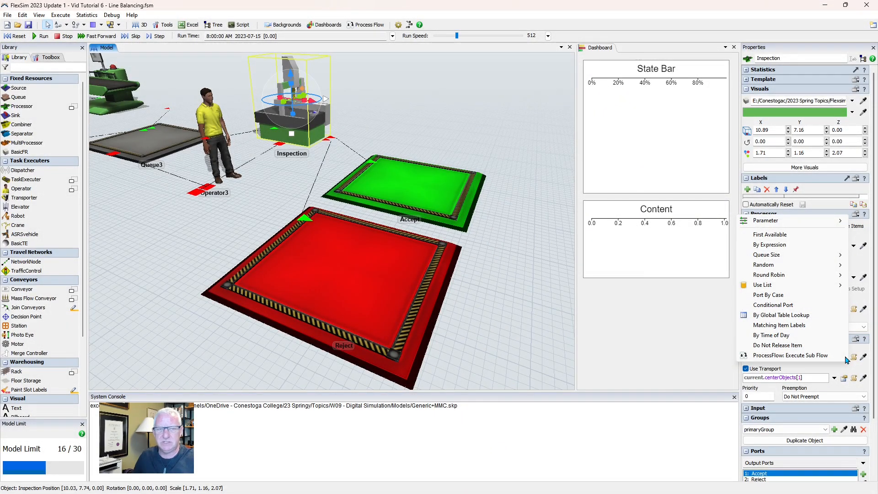
mouse_move(765, 267)
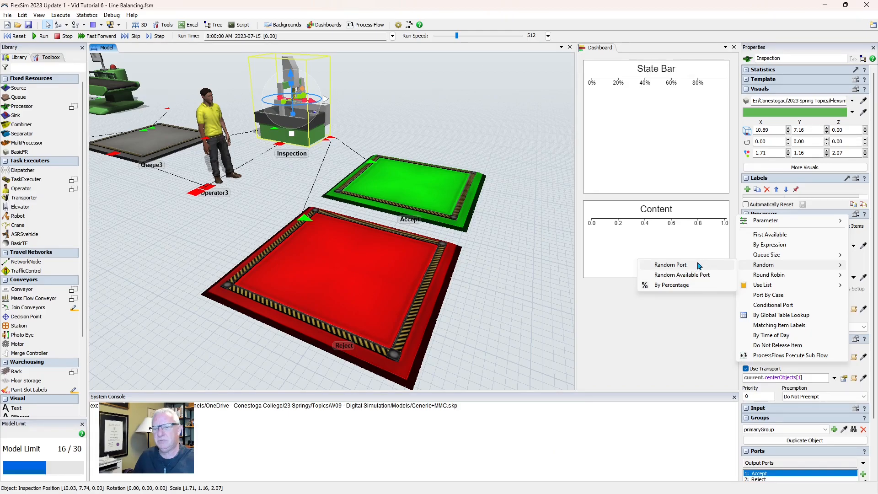
left_click(672, 285)
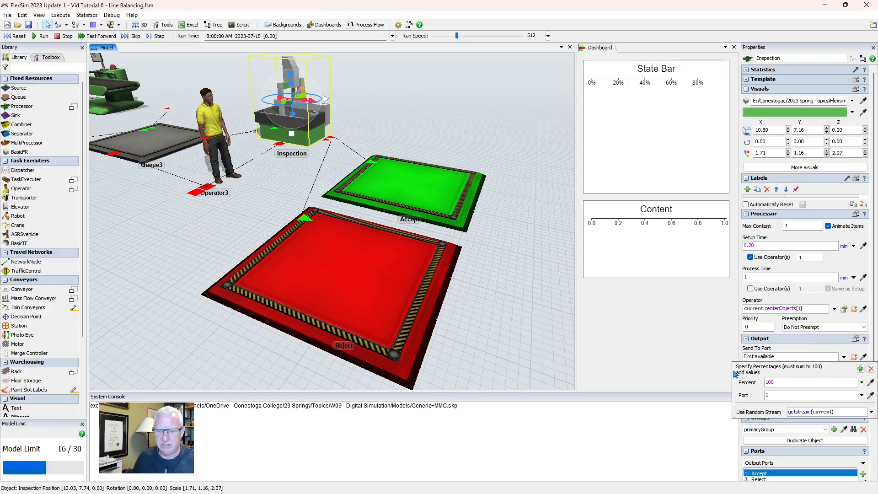
left_click(783, 383)
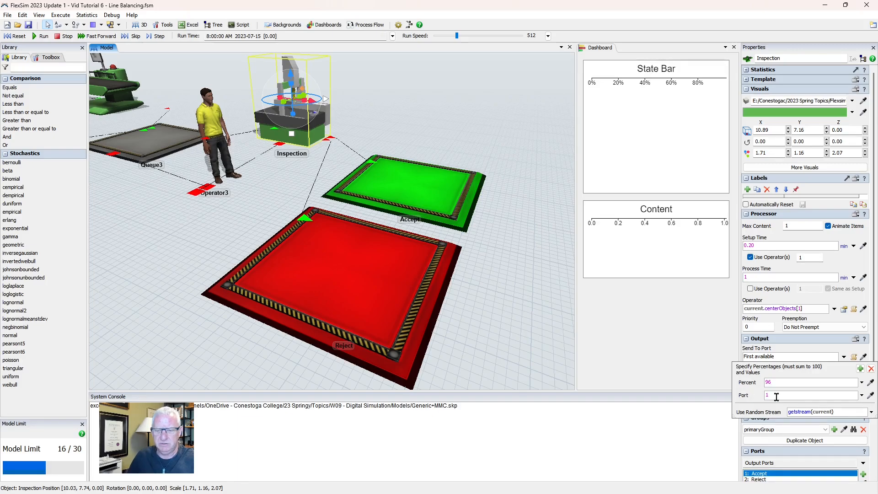
left_click(860, 369)
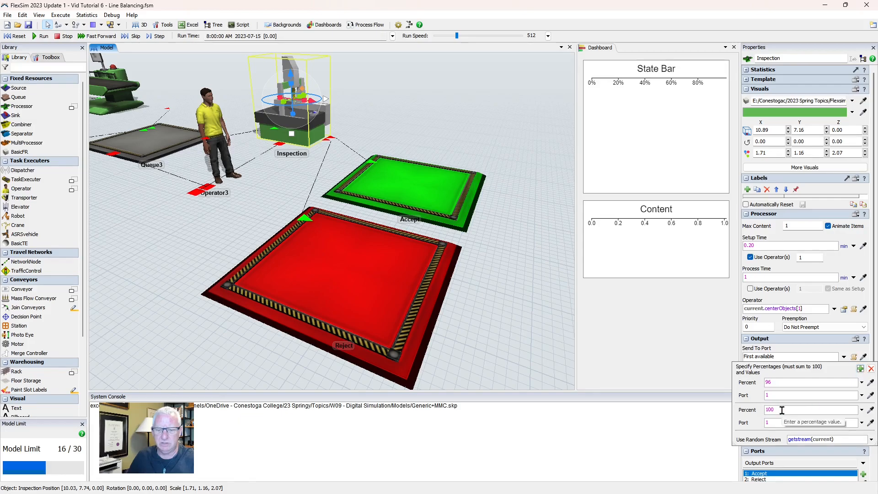
left_click_drag(782, 410, 732, 411)
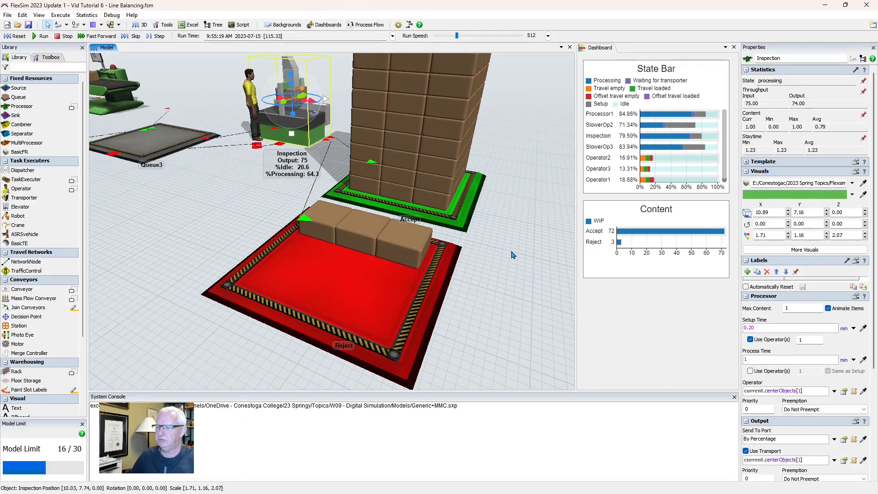
Examine the Accept and Reject contents in the model and the Content chart while the simulation runs
scroll(512, 255, "down", 3)
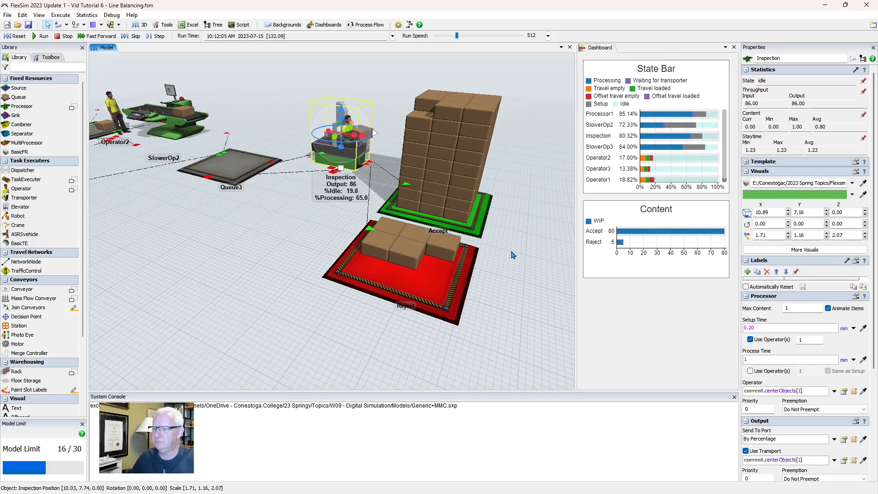
scroll(512, 255, "down", 2)
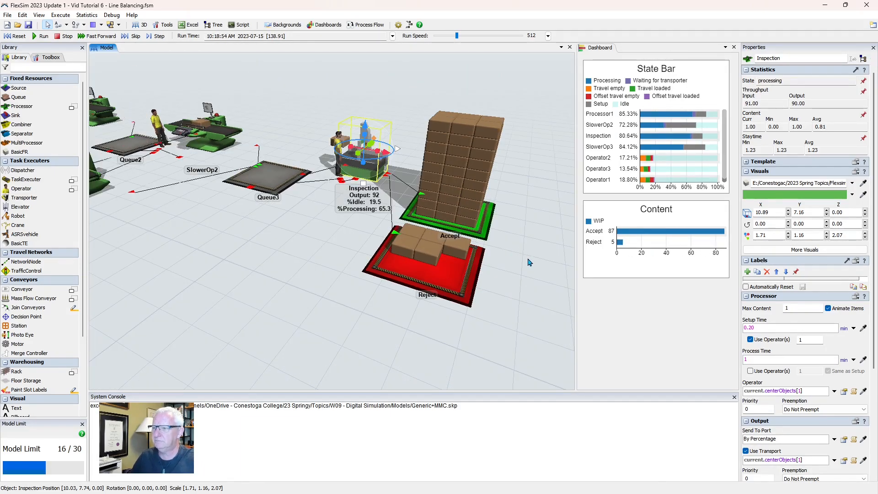
left_click(529, 260)
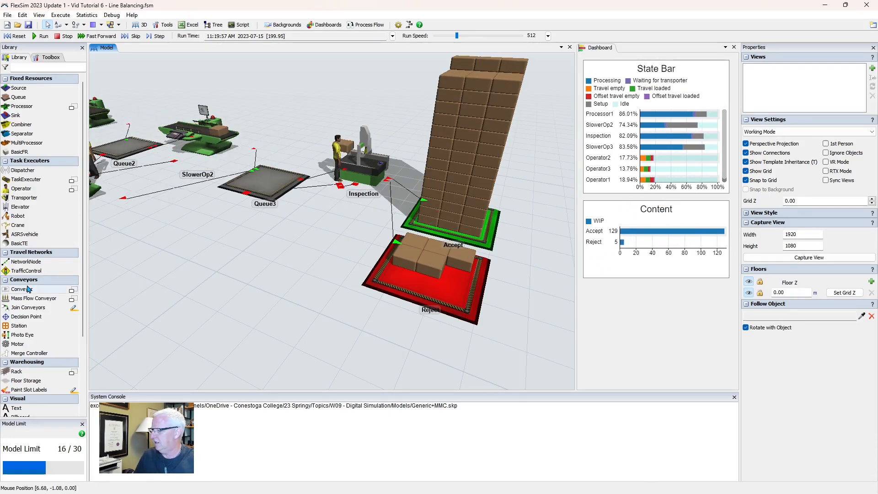
left_click(666, 330)
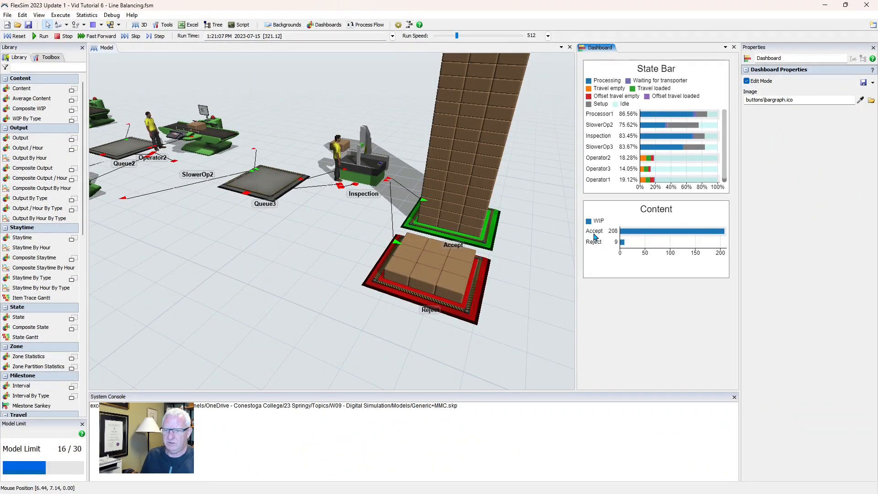
left_click(626, 209)
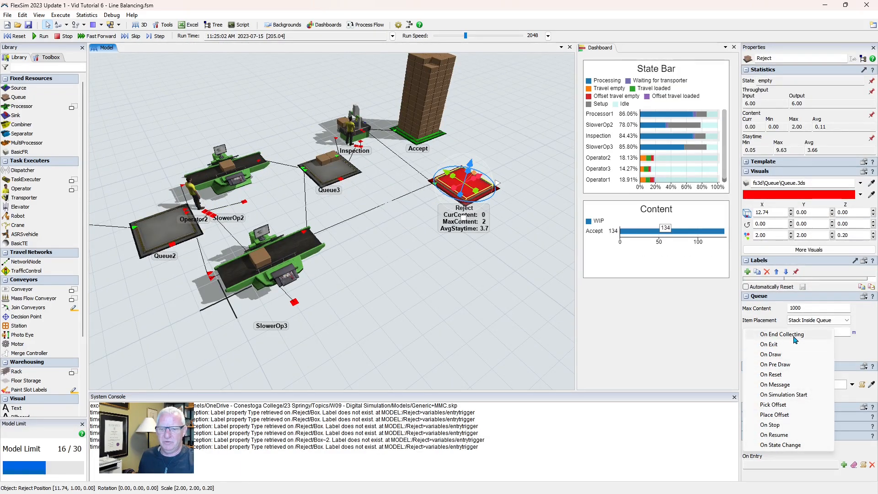
Add an On Exit trigger to the Reject queue and make its On Entry trigger set the item's color to Color.red
left_click(771, 344)
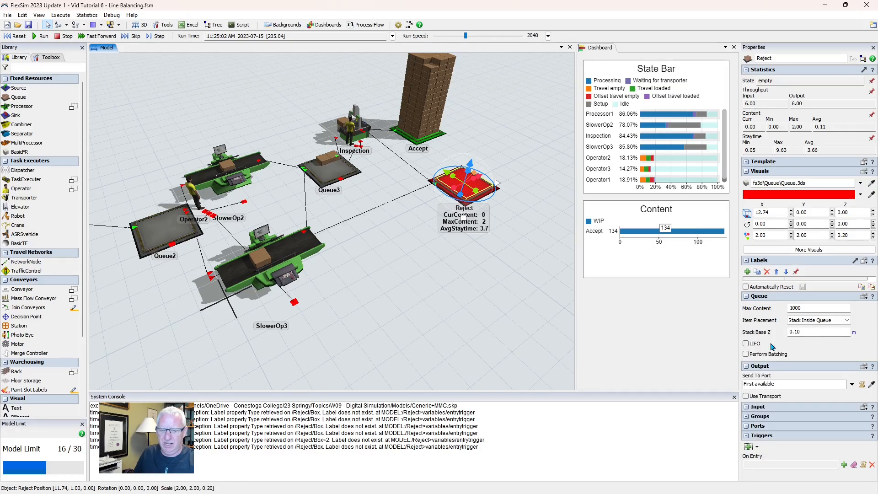
left_click(844, 465)
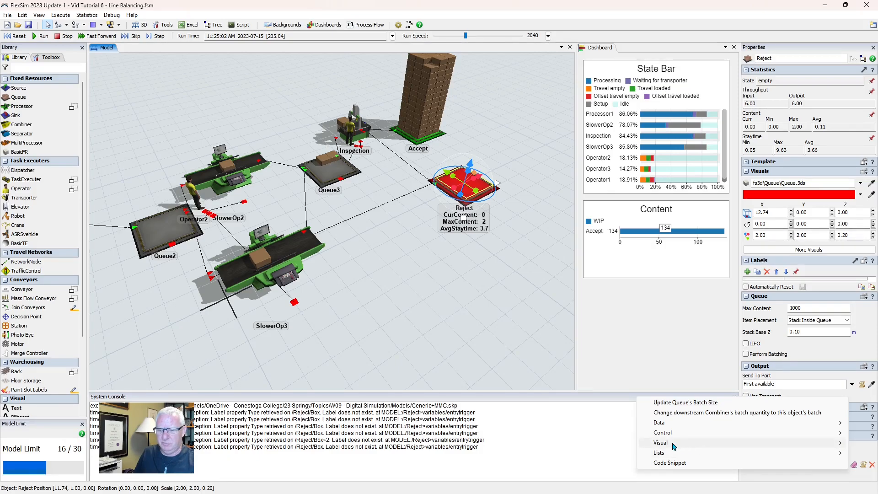
mouse_move(664, 442)
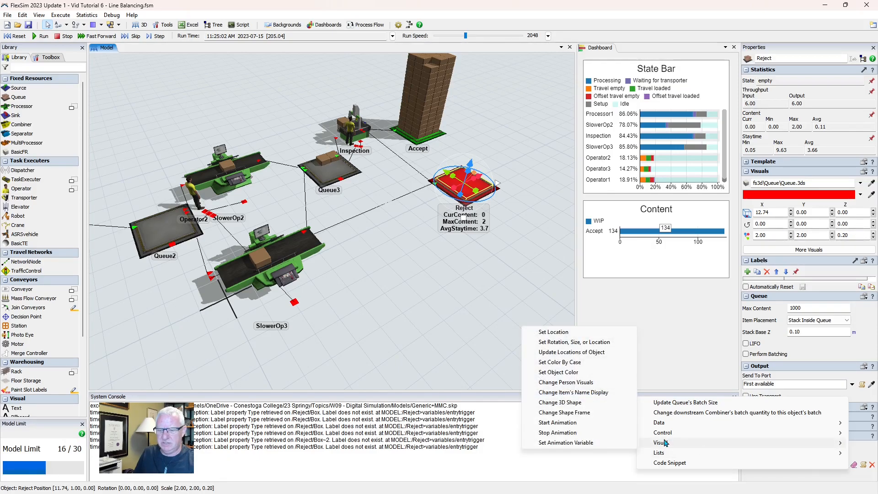
left_click(548, 373)
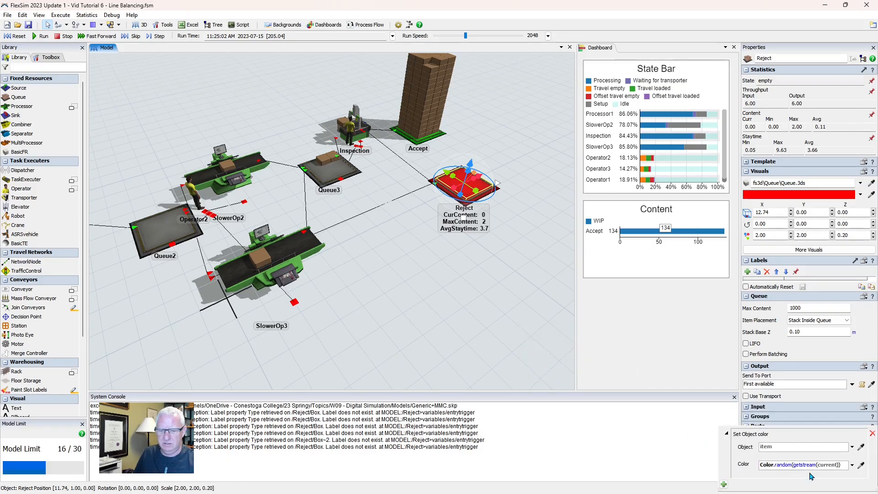
left_click(853, 467)
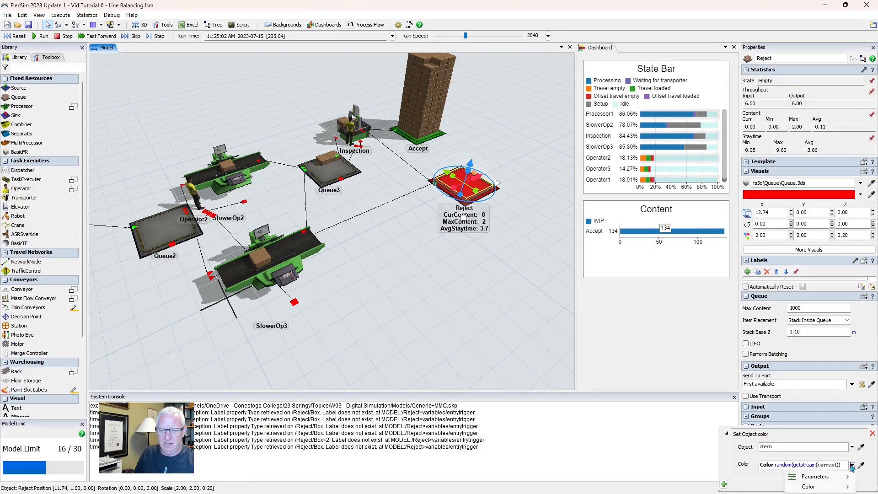
mouse_move(815, 489)
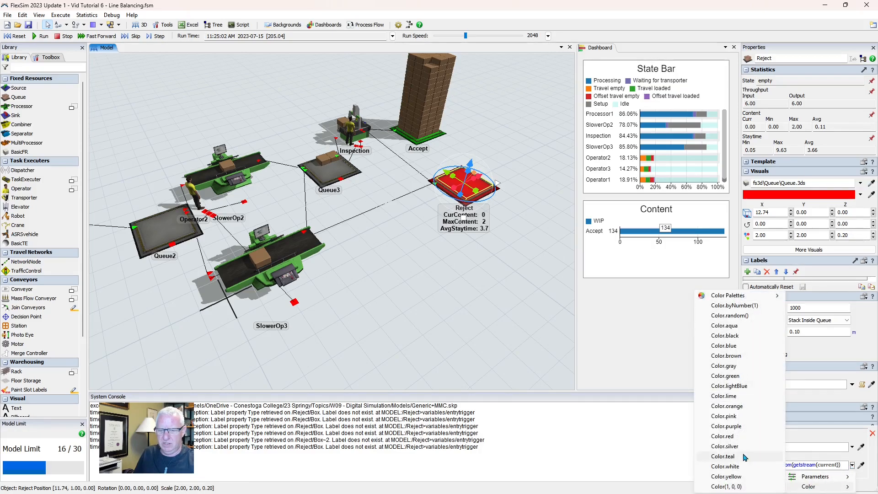
left_click(727, 436)
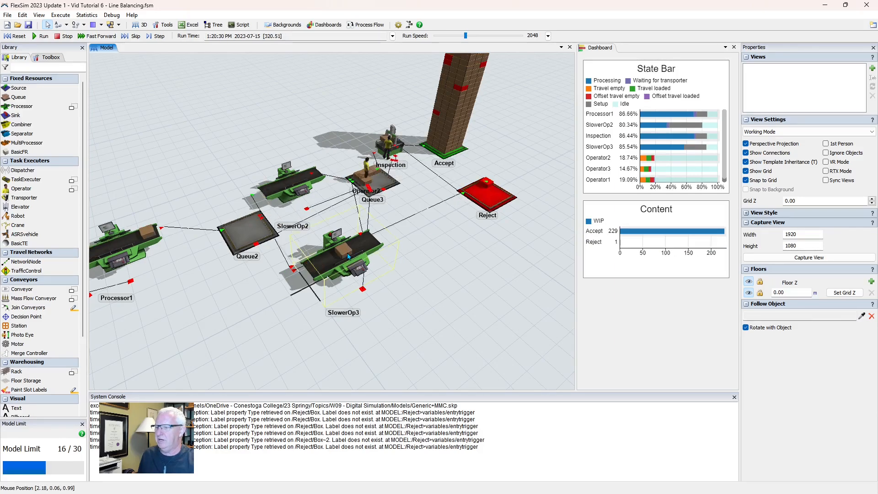
Slow the simulation's run speed to 256
scroll(349, 256, "down", 2)
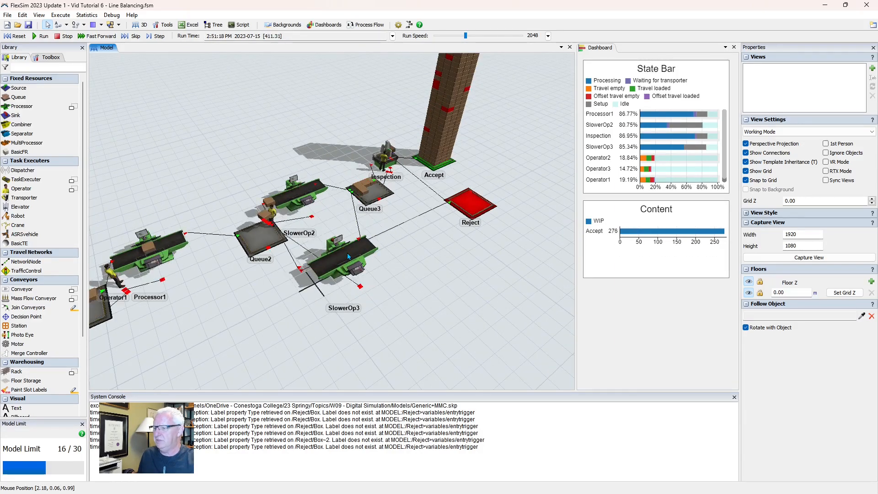
key("ctrl+Down")
key("ctrl+Down")
key("ctrl+Down")
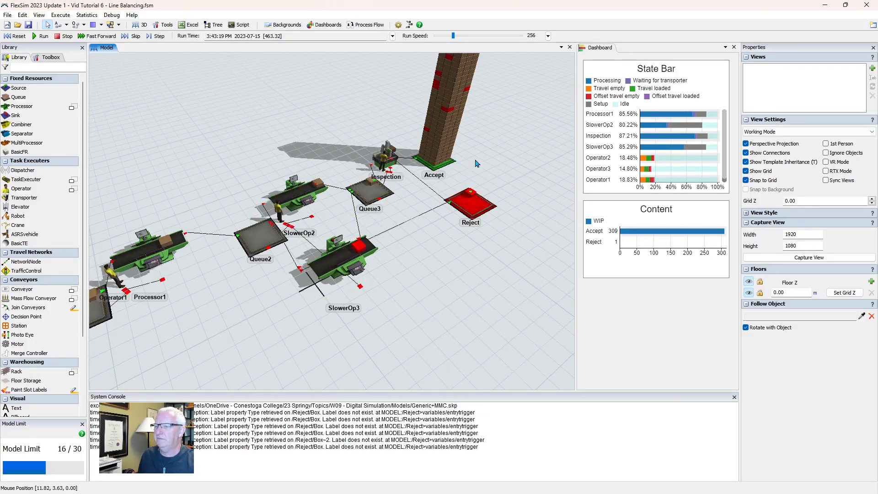
Examine how red items are distributed in the Accept queue's stack while the simulation runs
scroll(472, 185, "up", 3)
left_click_drag(472, 185, 463, 179)
scroll(468, 186, "down", 3)
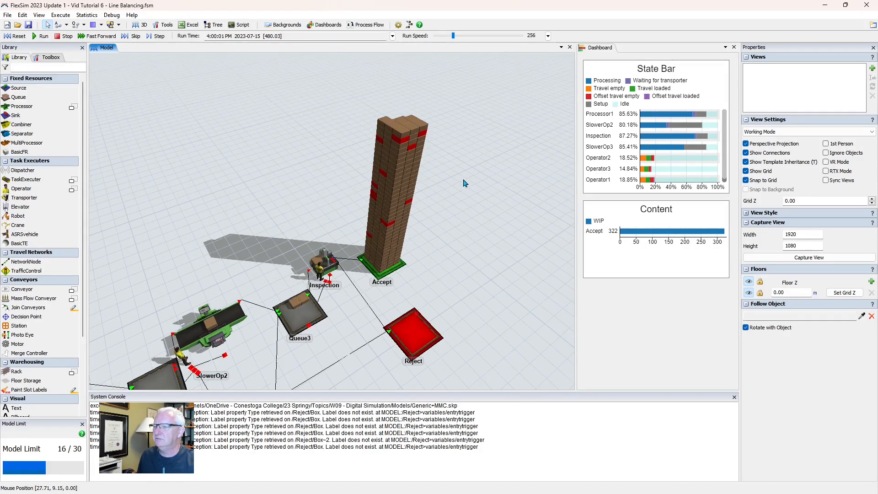
left_click_drag(419, 228, 383, 231)
mouse_move(422, 252)
right_mouse_down()
mouse_move(394, 248)
mouse_move(420, 246)
right_mouse_up()
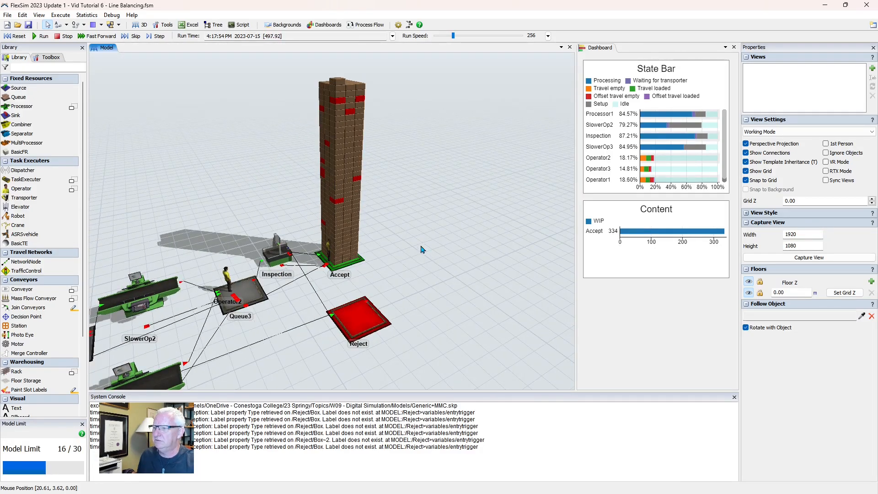
left_click_drag(397, 251, 476, 243)
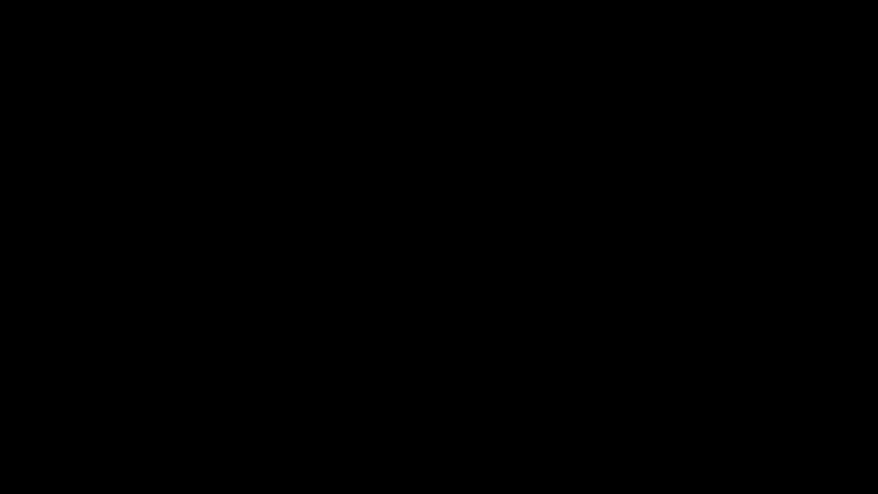